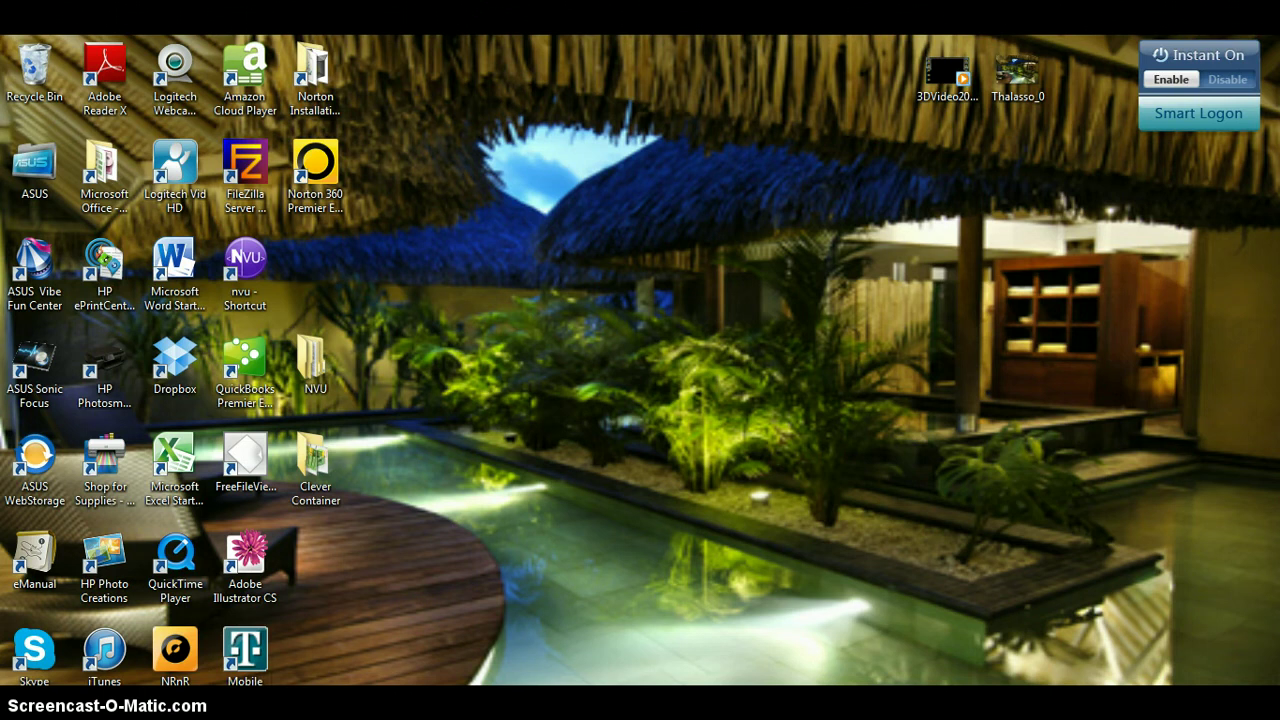
{"action": "left_click", "coordinate": [316, 699]}
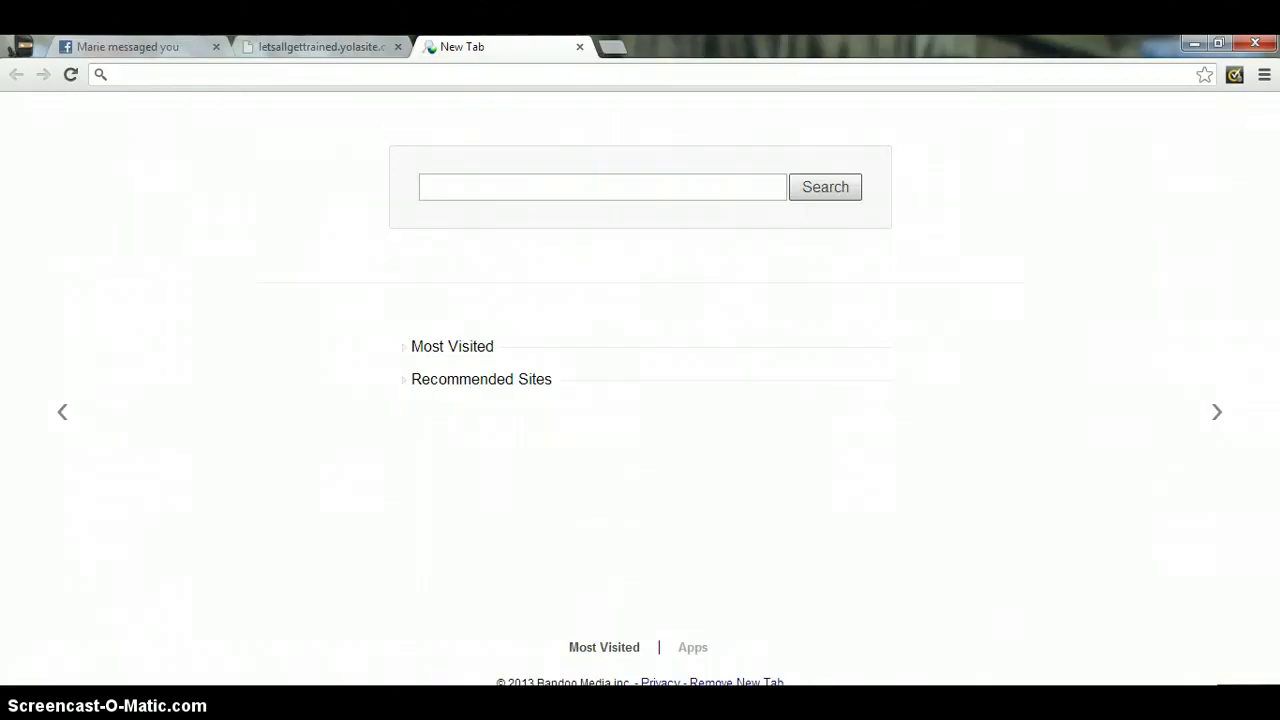
{"action": "left_click", "coordinate": [612, 46]}
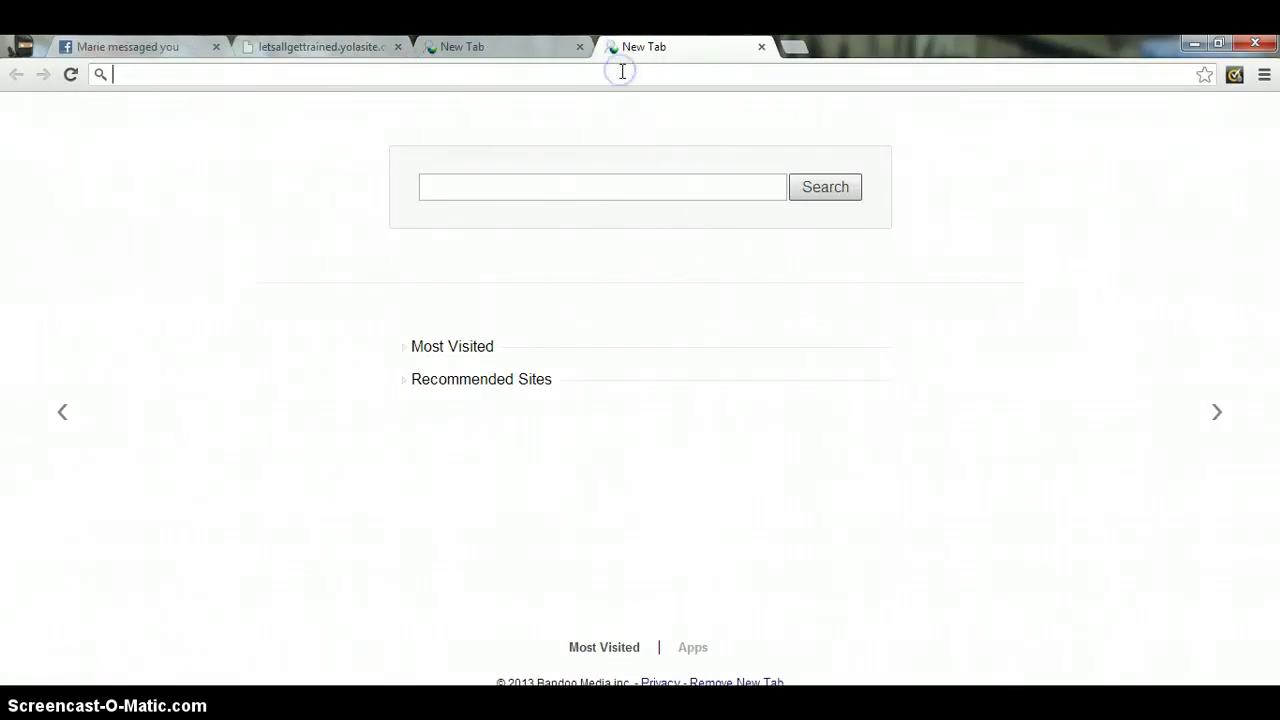
{"action": "left_click", "coordinate": [622, 72]}
{"action": "type", "text": "www"}
{"action": "key", "text": "BackSpace"}
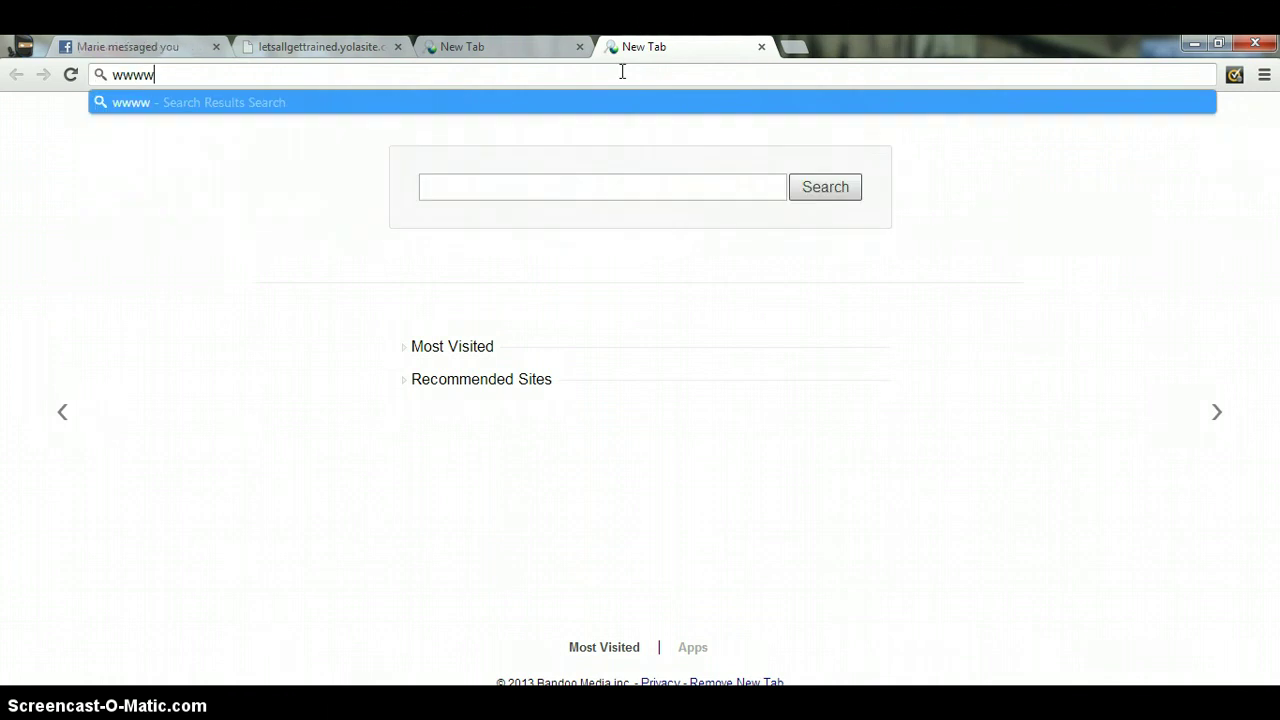
{"action": "type", "text": ".goog"}
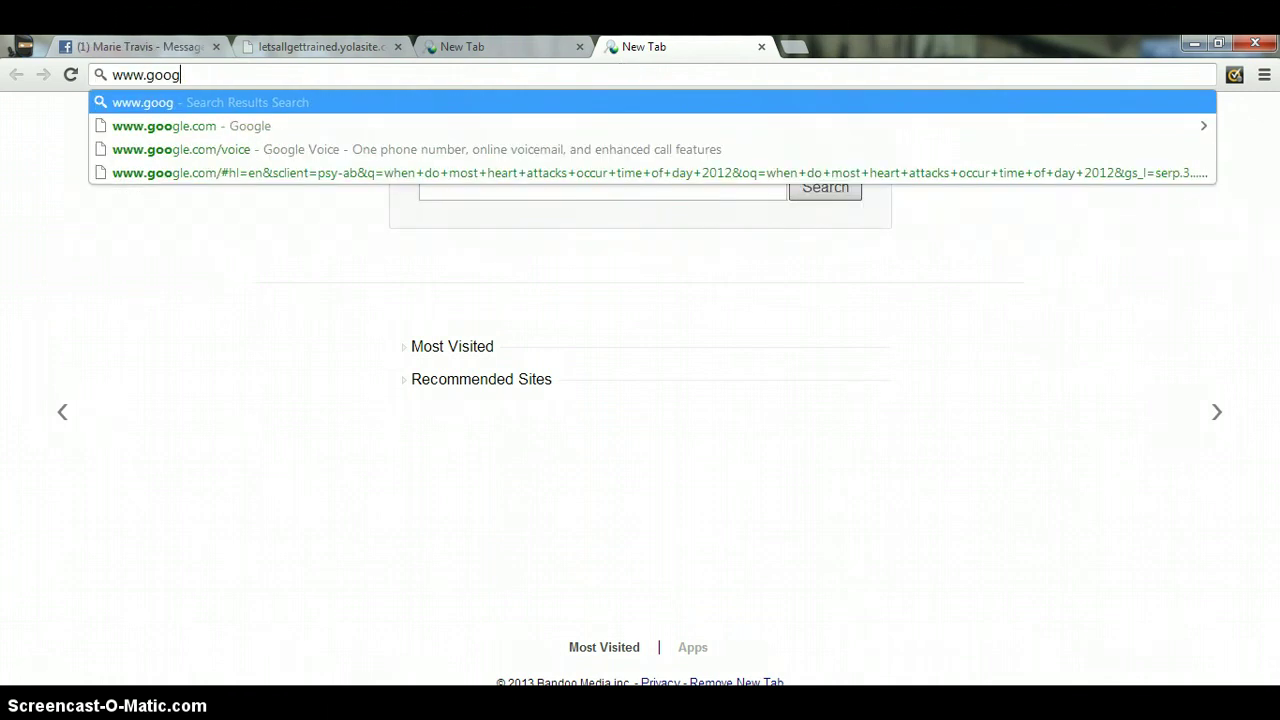
{"action": "type", "text": "le.com/"}
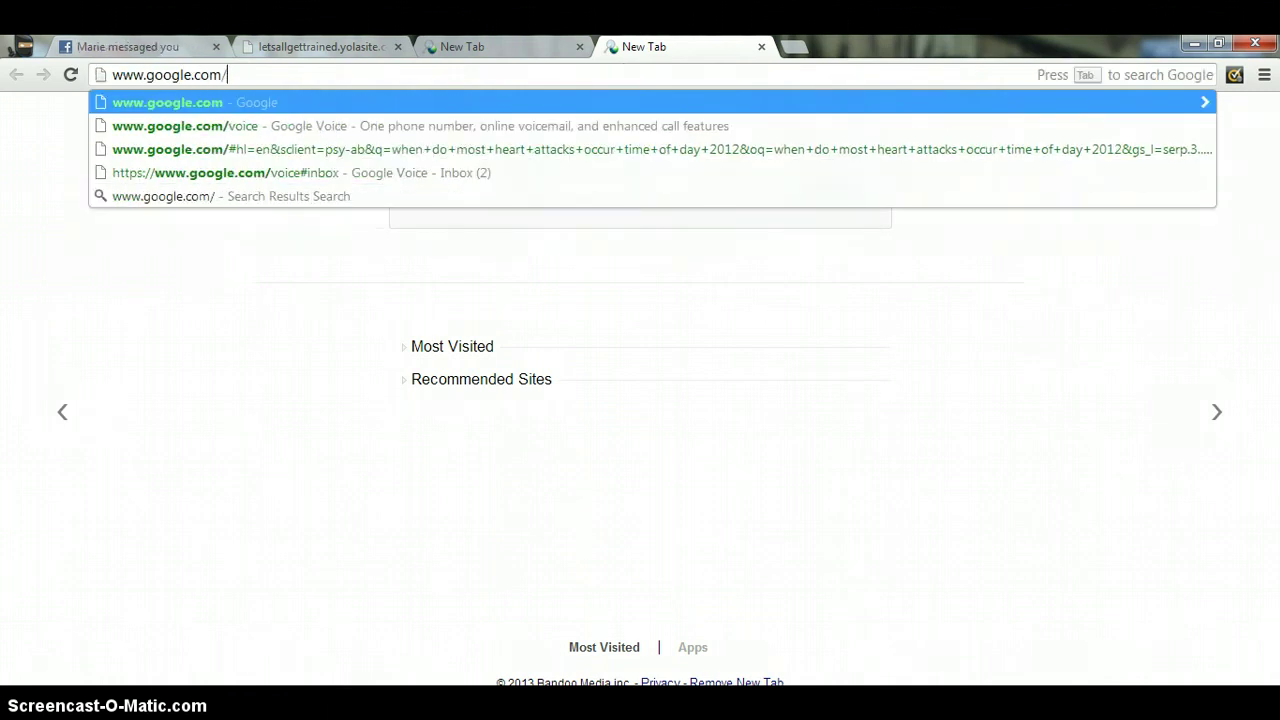
{"action": "type", "text": "voice"}
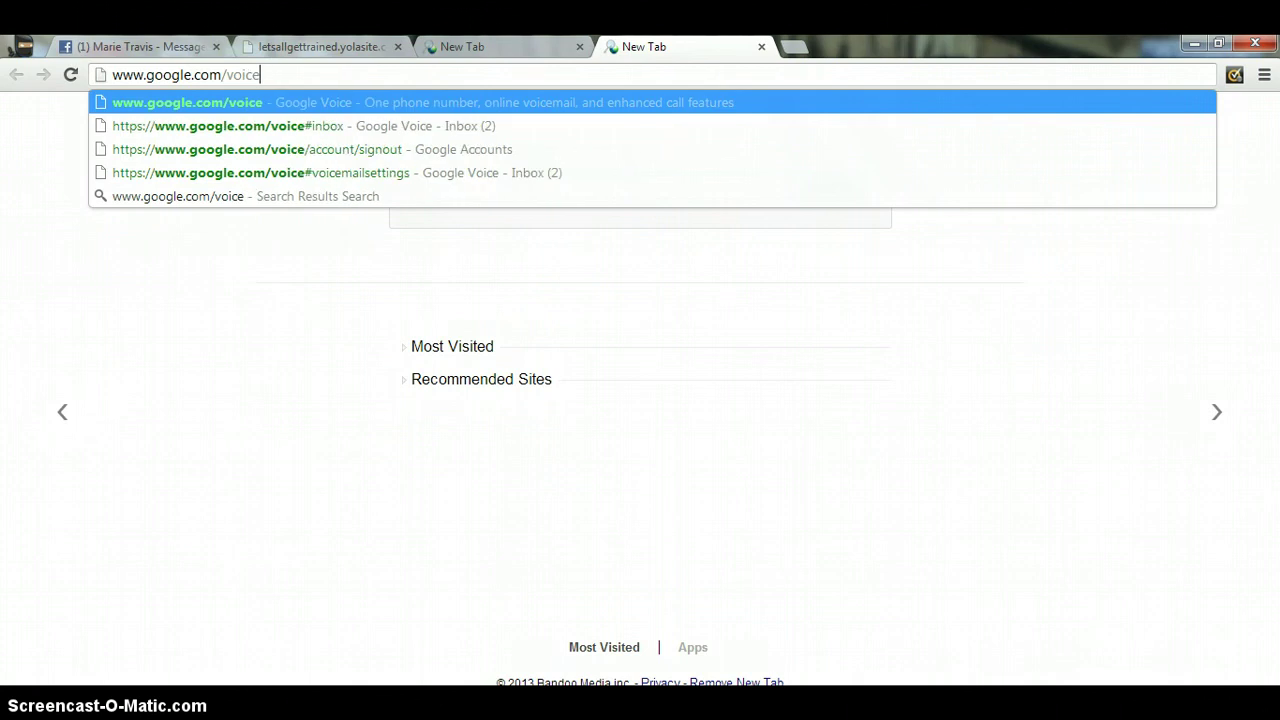
{"action": "key", "text": "Return"}
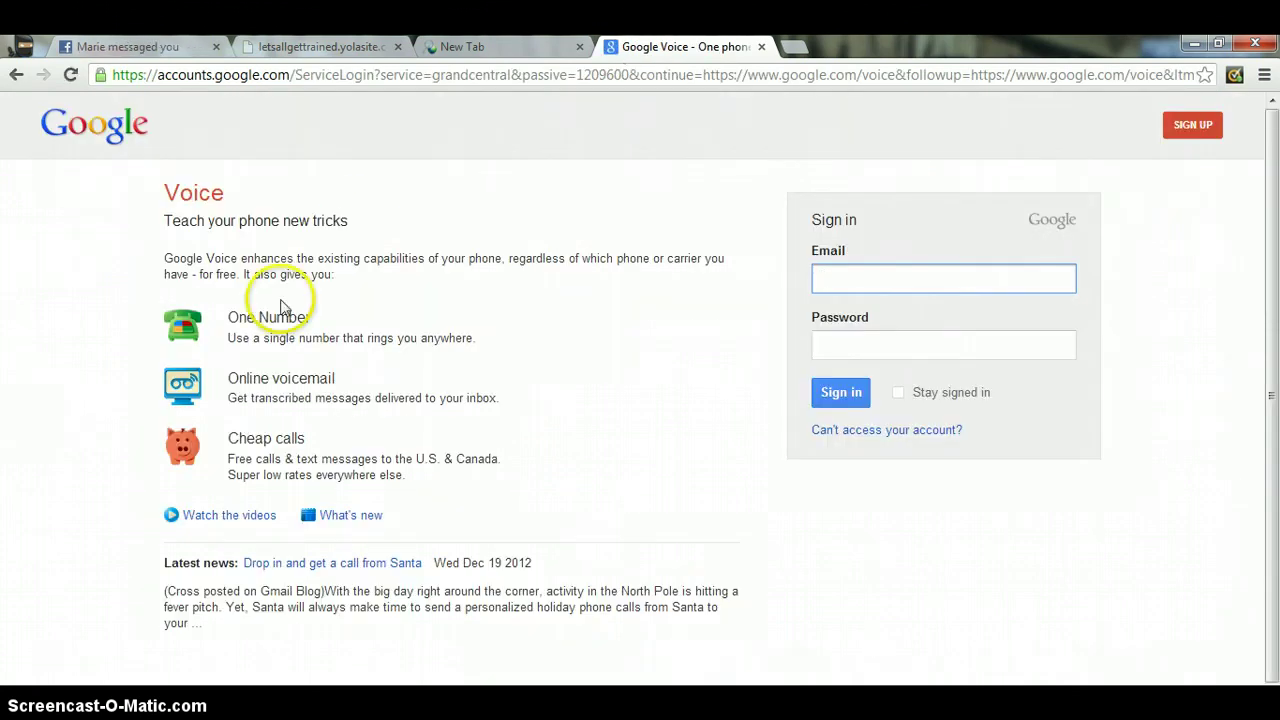
- Highlight the One Number heading and description and the Online voicemail heading on the sign-in page
{"action": "left_click_drag", "start_coordinate": [229, 317], "coordinate": [311, 315]}
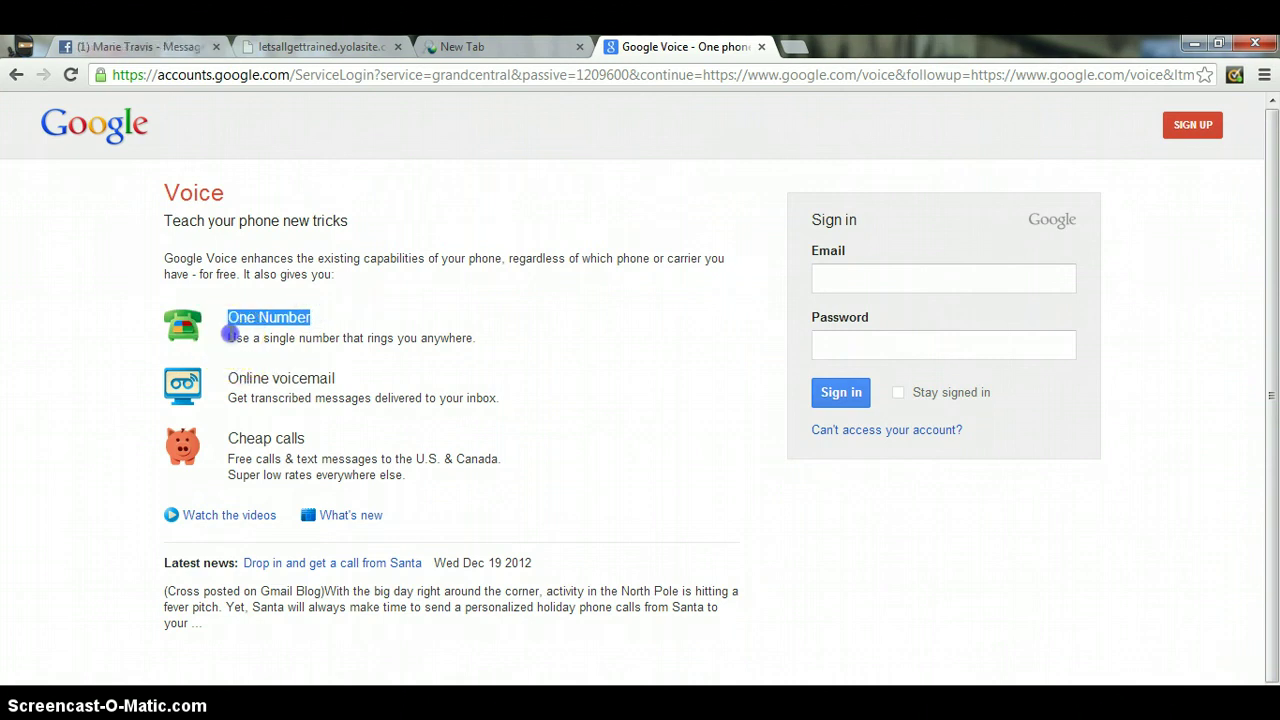
{"action": "left_click_drag", "start_coordinate": [230, 339], "coordinate": [479, 340]}
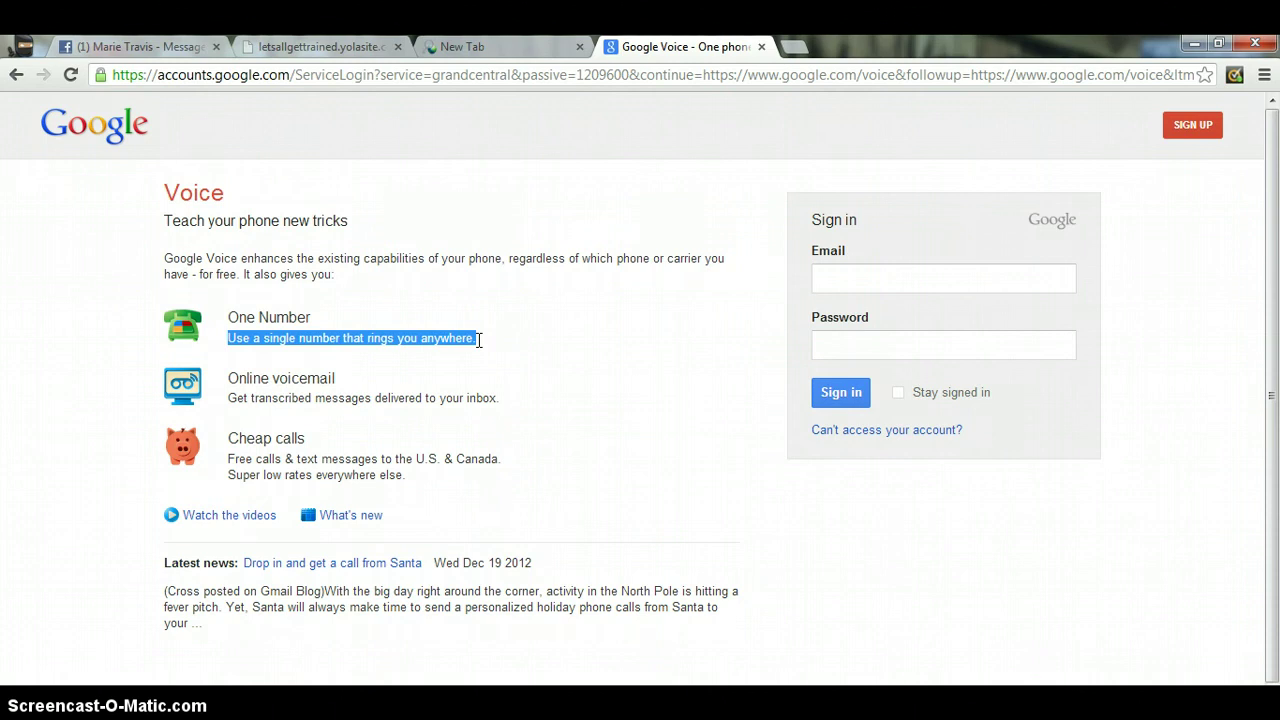
{"action": "left_click_drag", "start_coordinate": [240, 376], "coordinate": [346, 370]}
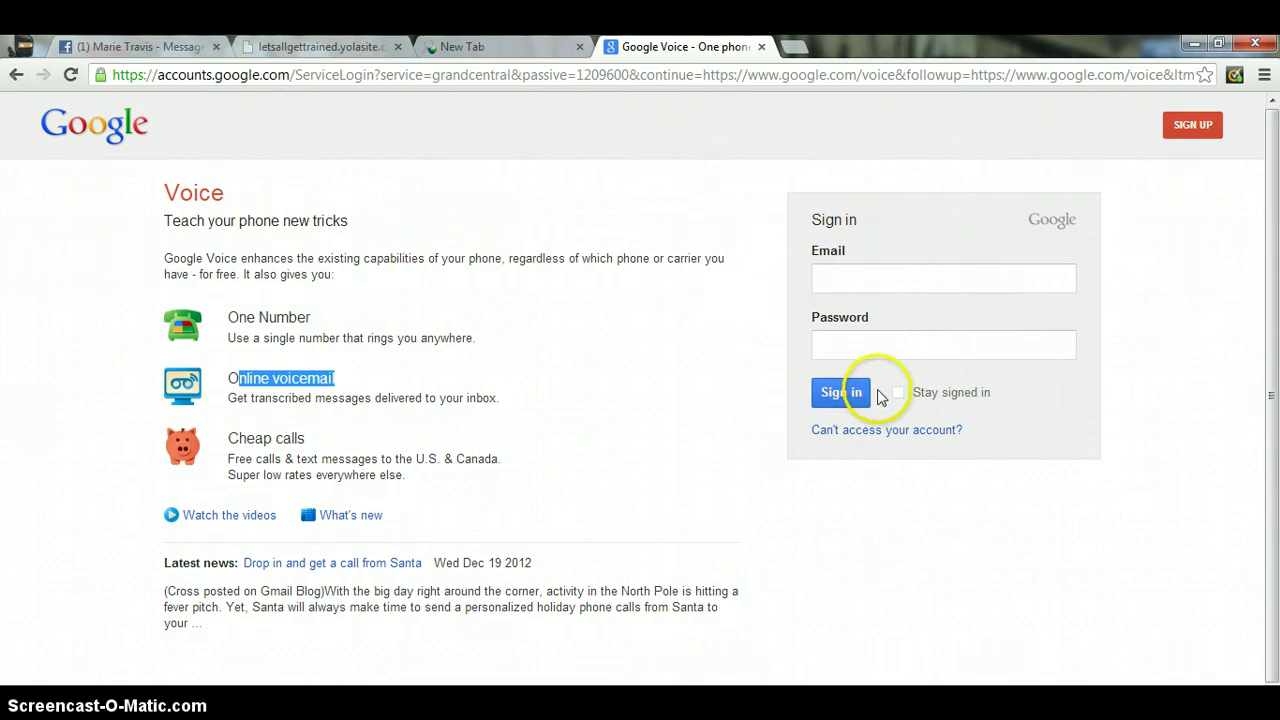
- View the Create a new Google Account sign-up form, then return to the sign-in page
{"action": "left_click", "coordinate": [1194, 135]}
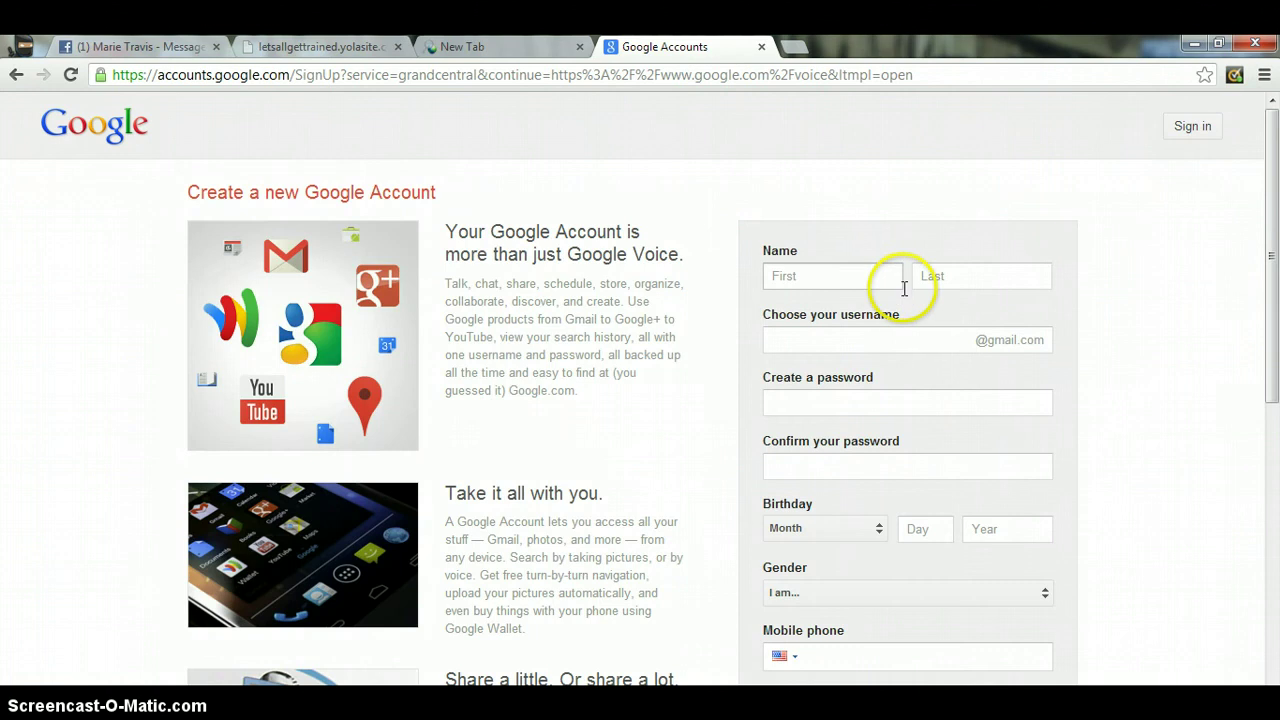
{"action": "left_click_drag", "start_coordinate": [1272, 240], "coordinate": [1274, 190]}
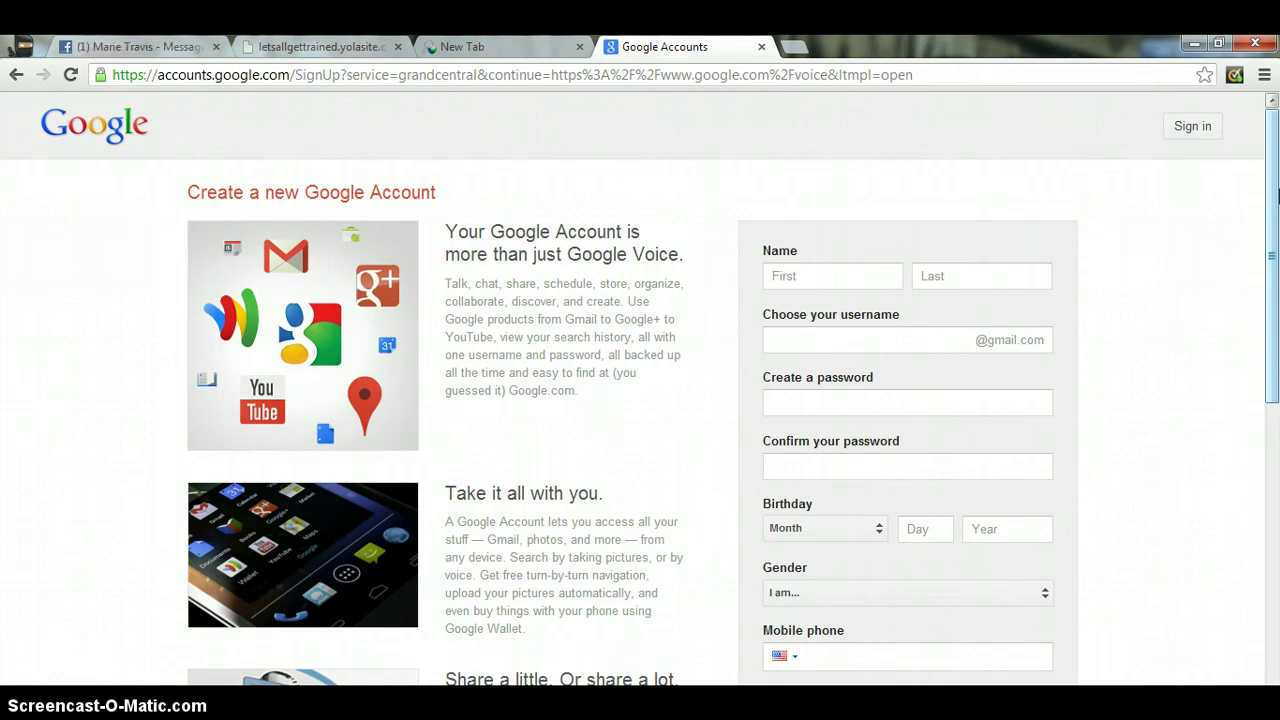
{"action": "left_click", "coordinate": [1203, 137]}
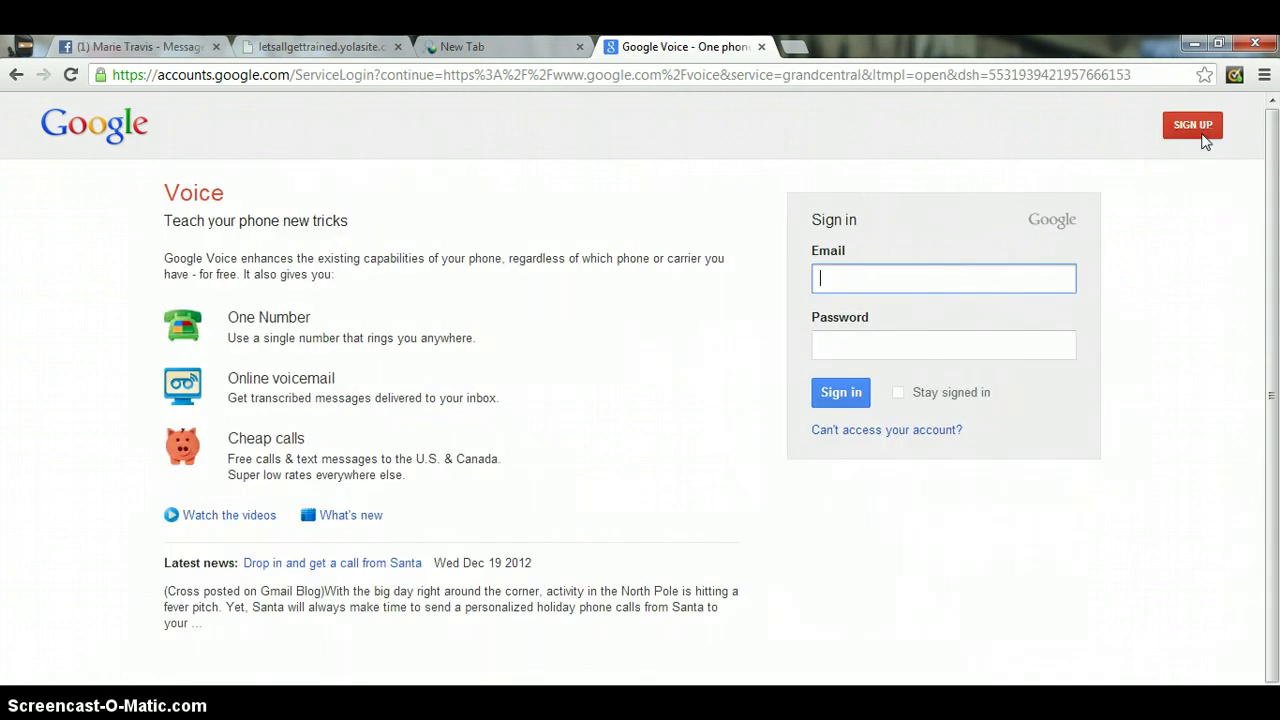
- Sign in using the saved email address suggestion and the account password
{"action": "left_click", "coordinate": [1009, 286]}
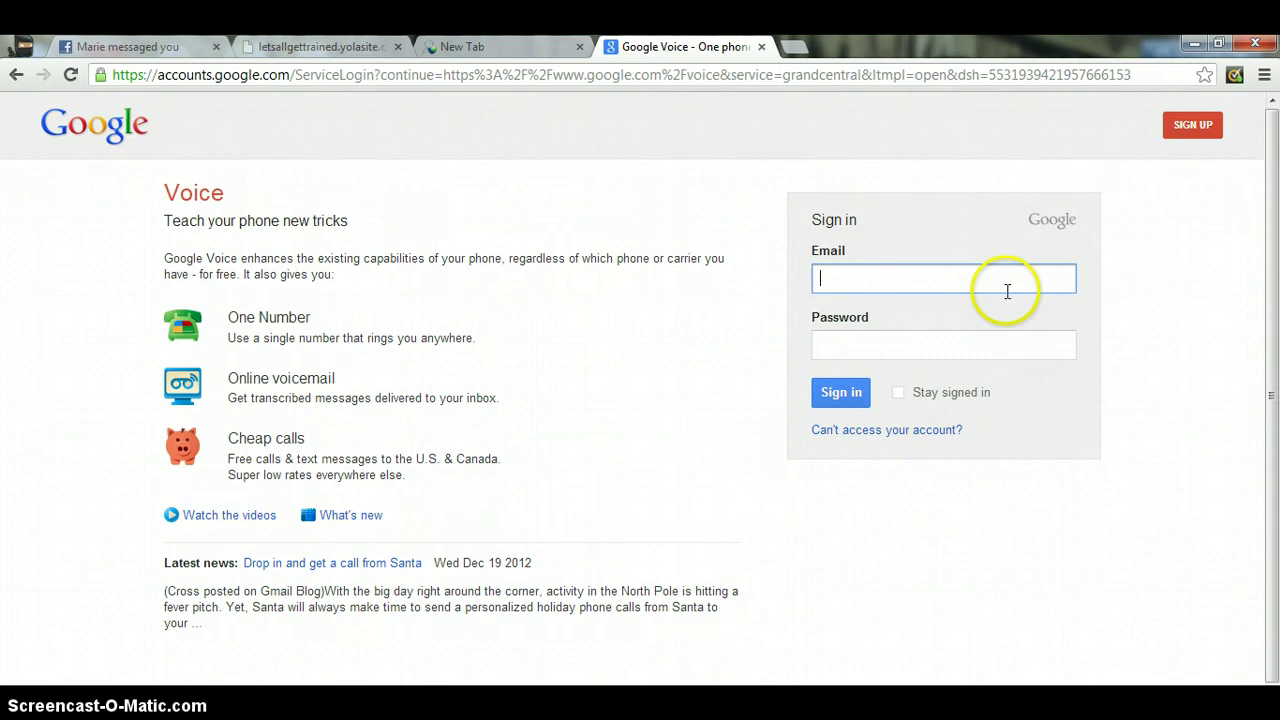
{"action": "left_click", "coordinate": [941, 360]}
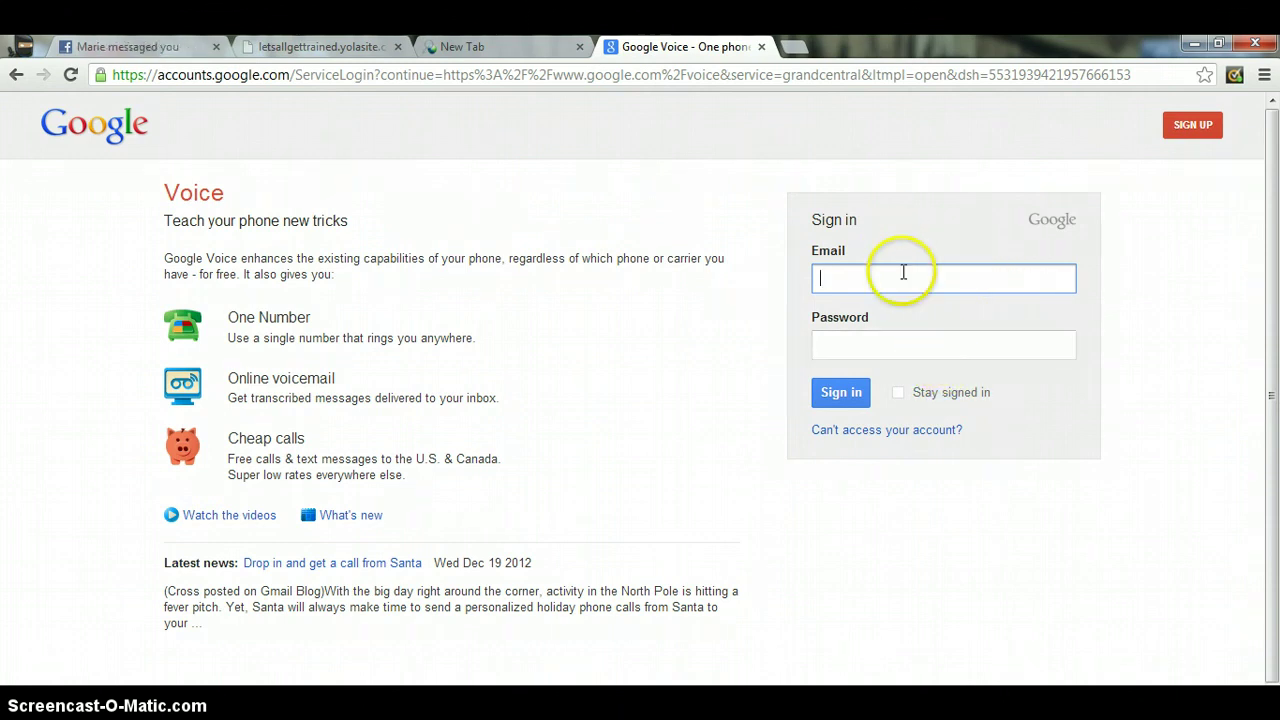
{"action": "type", "text": "cam"}
{"action": "key", "text": "Down"}
{"action": "key", "text": "Return"}
{"action": "key", "text": "Tab"}
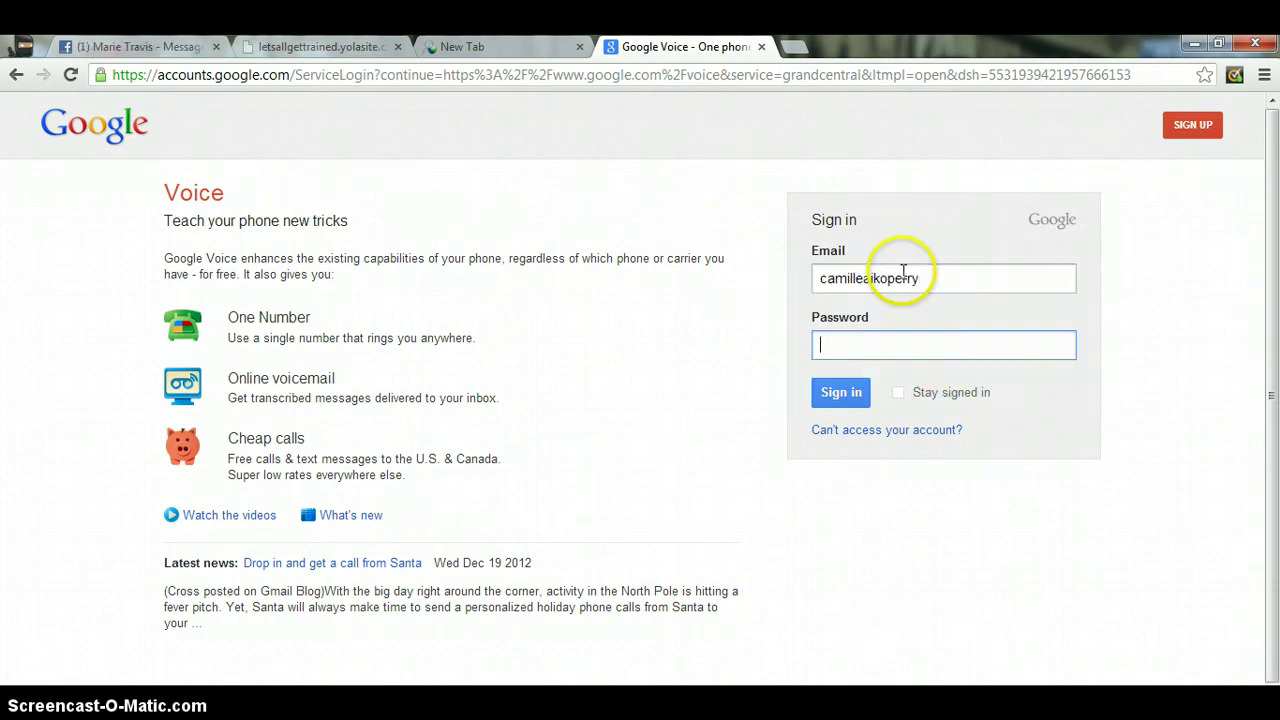
{"action": "type", "text": "•••••••"}
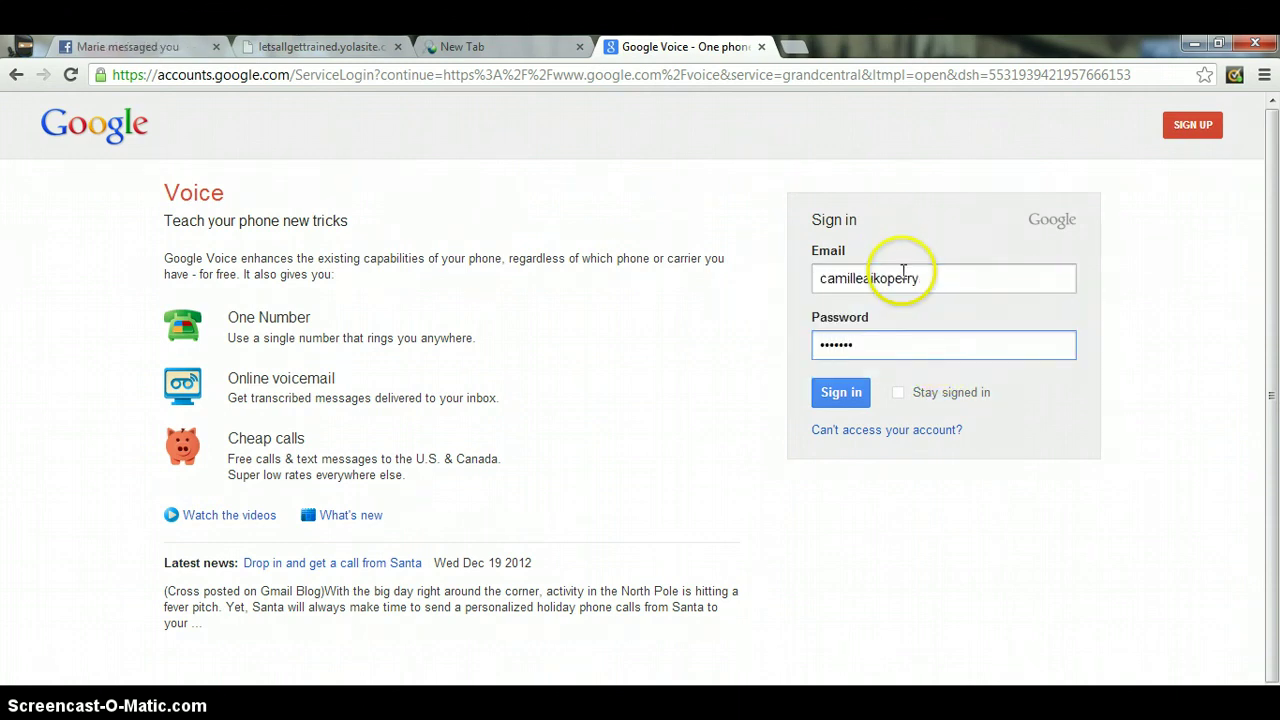
{"action": "key", "text": "BackSpace"}
{"action": "key", "text": "BackSpace"}
{"action": "key", "text": "BackSpace"}
{"action": "key", "text": "BackSpace"}
{"action": "key", "text": "BackSpace"}
{"action": "key", "text": "BackSpace"}
{"action": "type", "text": "•••••••"}
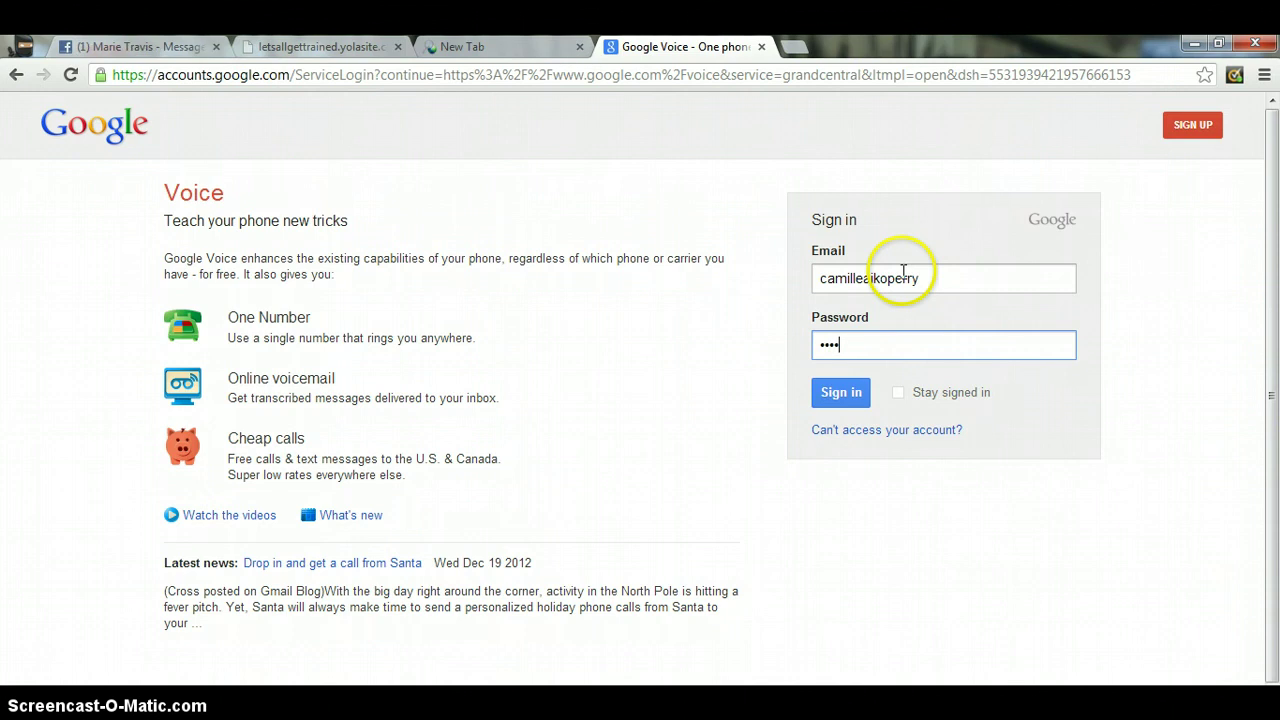
{"action": "key", "text": "Return"}
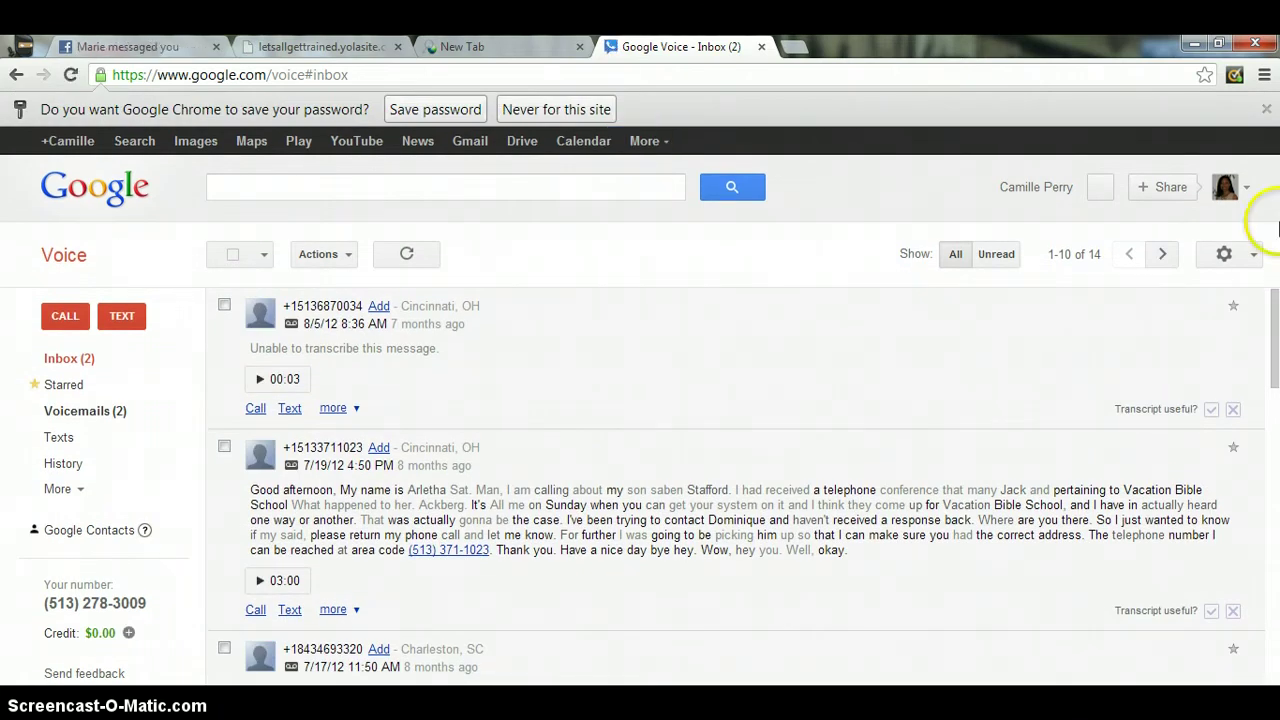
- Open the 7/19/12 voicemail's transcript as editable text
{"action": "left_click_drag", "start_coordinate": [1273, 318], "coordinate": [1274, 292]}
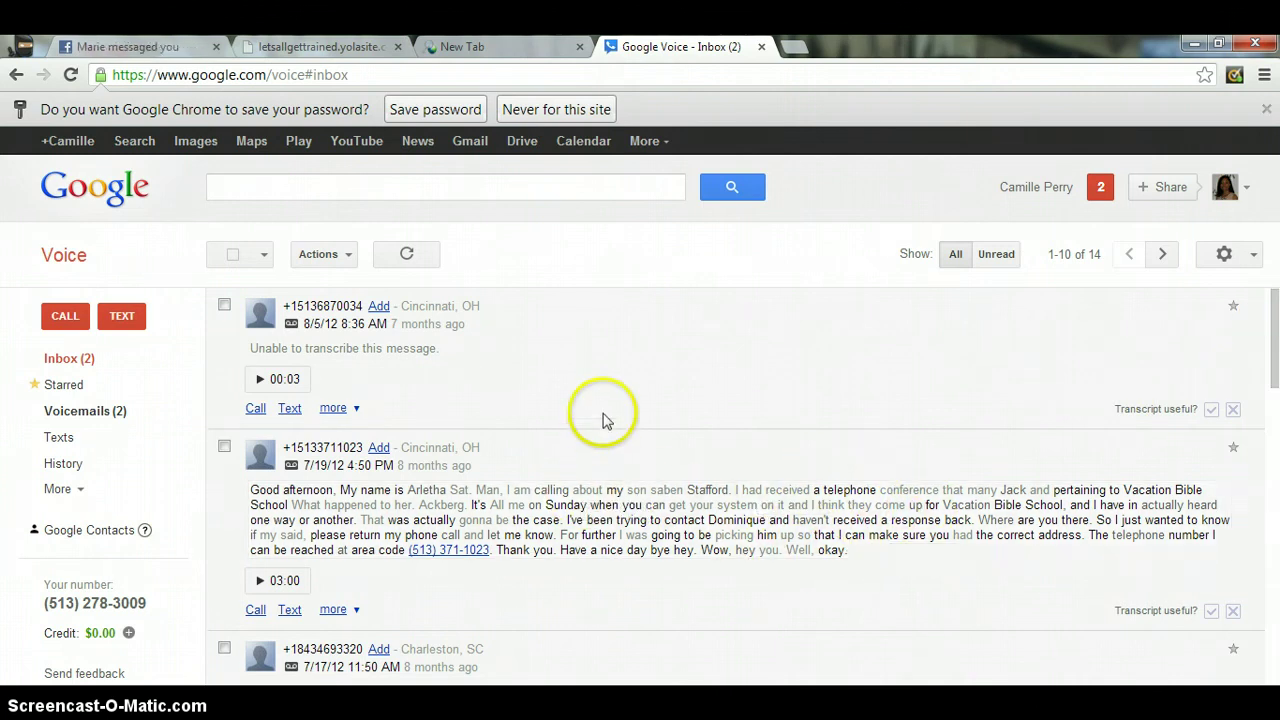
{"action": "left_click", "coordinate": [450, 508]}
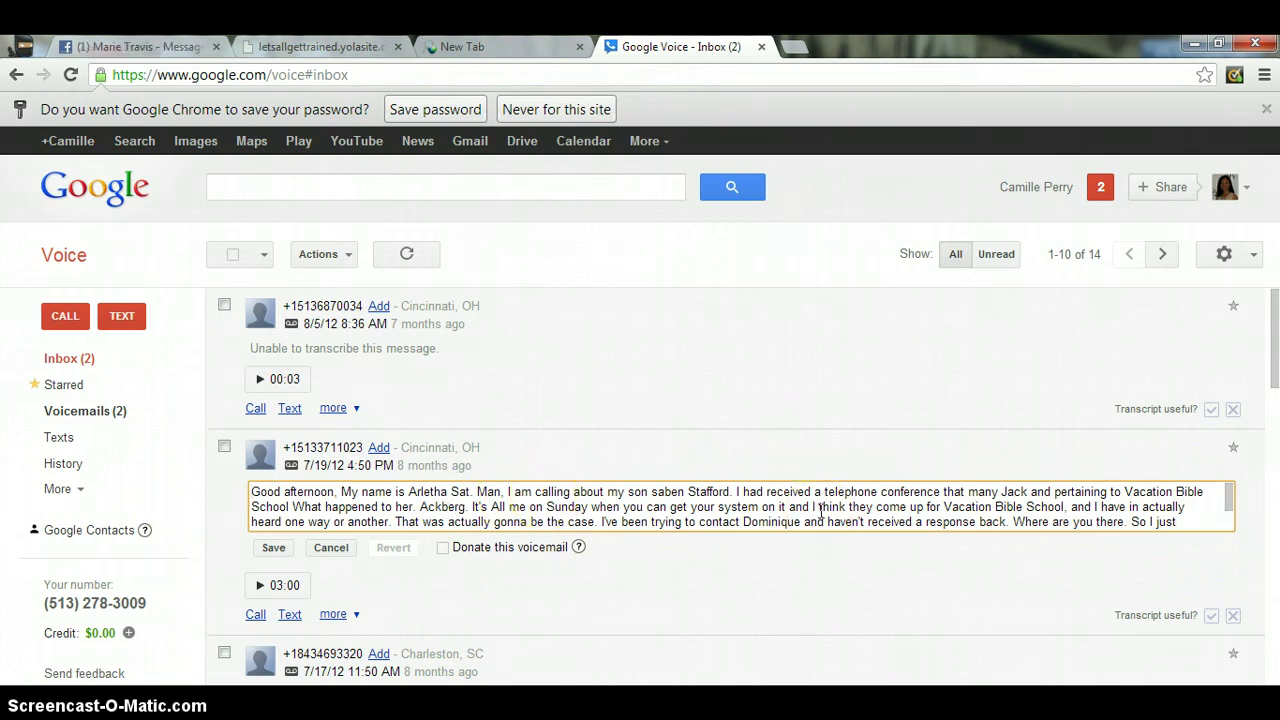
- Play the three-minute 7/19/12 voicemail and pause it at 00:02
{"action": "left_click", "coordinate": [894, 572]}
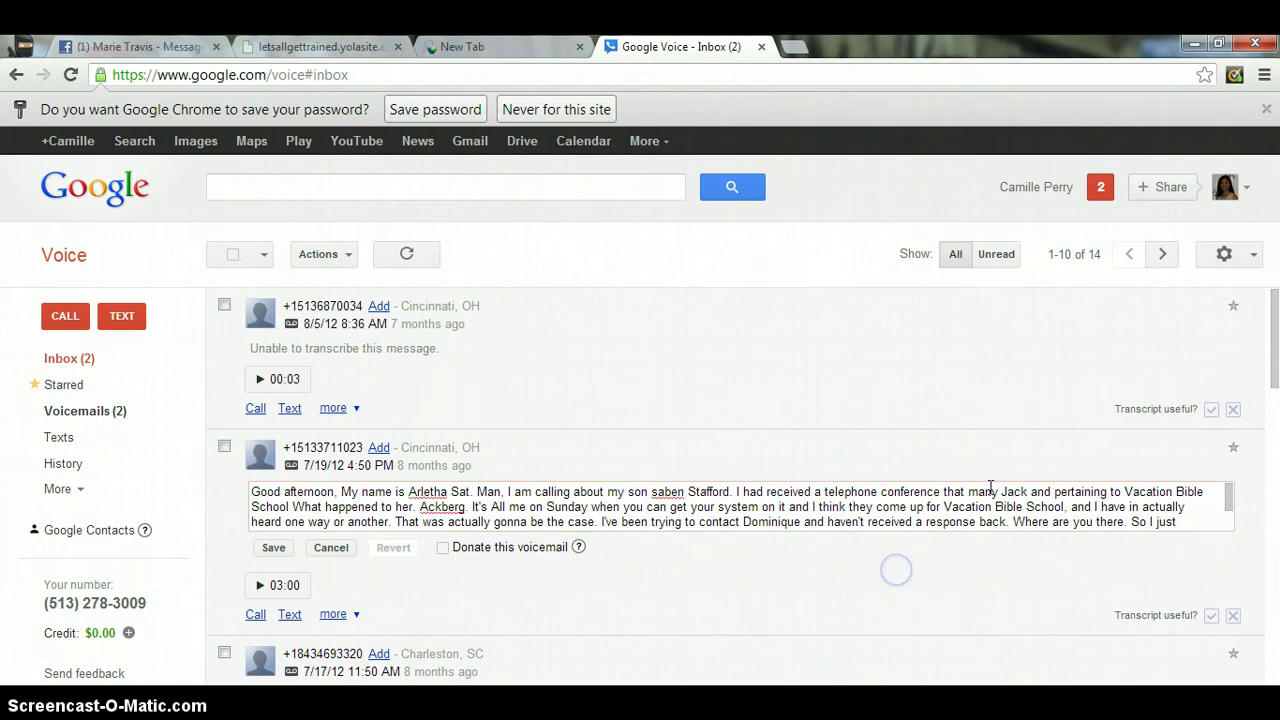
{"action": "mouse_move", "coordinate": [1276, 366]}
{"action": "left_mouse_down"}
{"action": "mouse_move", "coordinate": [1276, 401]}
{"action": "mouse_move", "coordinate": [1276, 362]}
{"action": "left_mouse_up"}
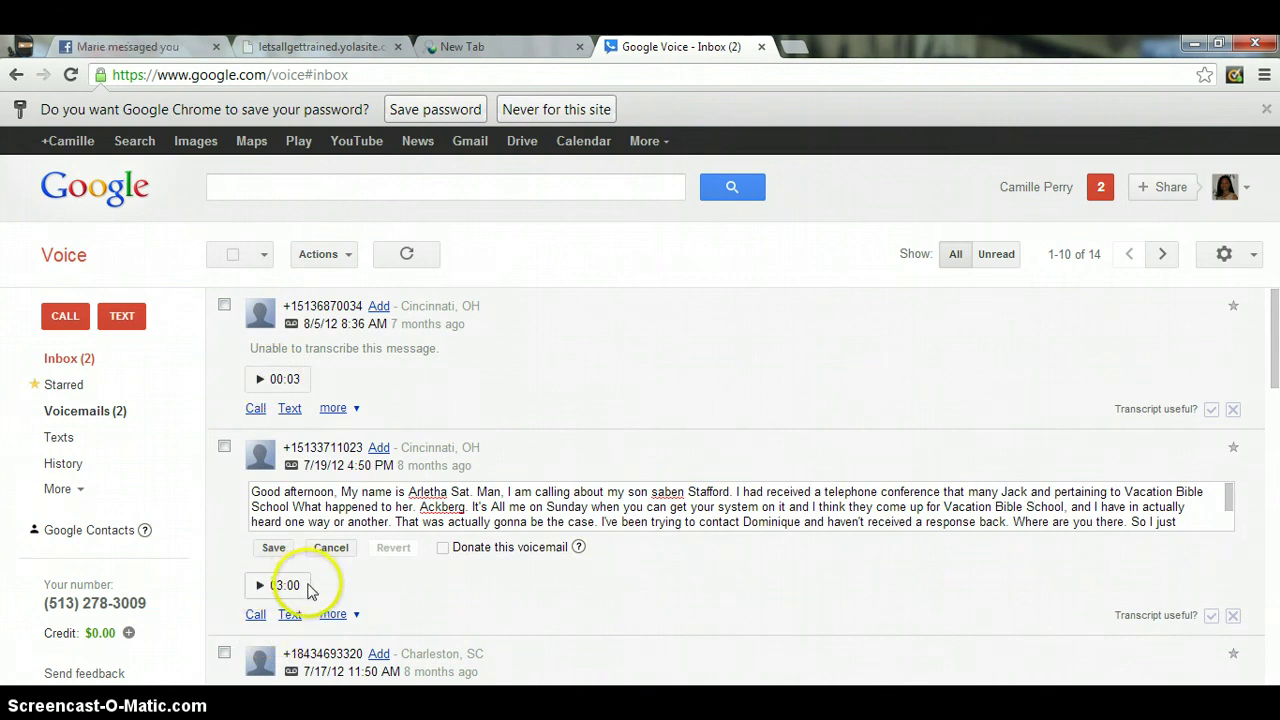
{"action": "left_click", "coordinate": [260, 586]}
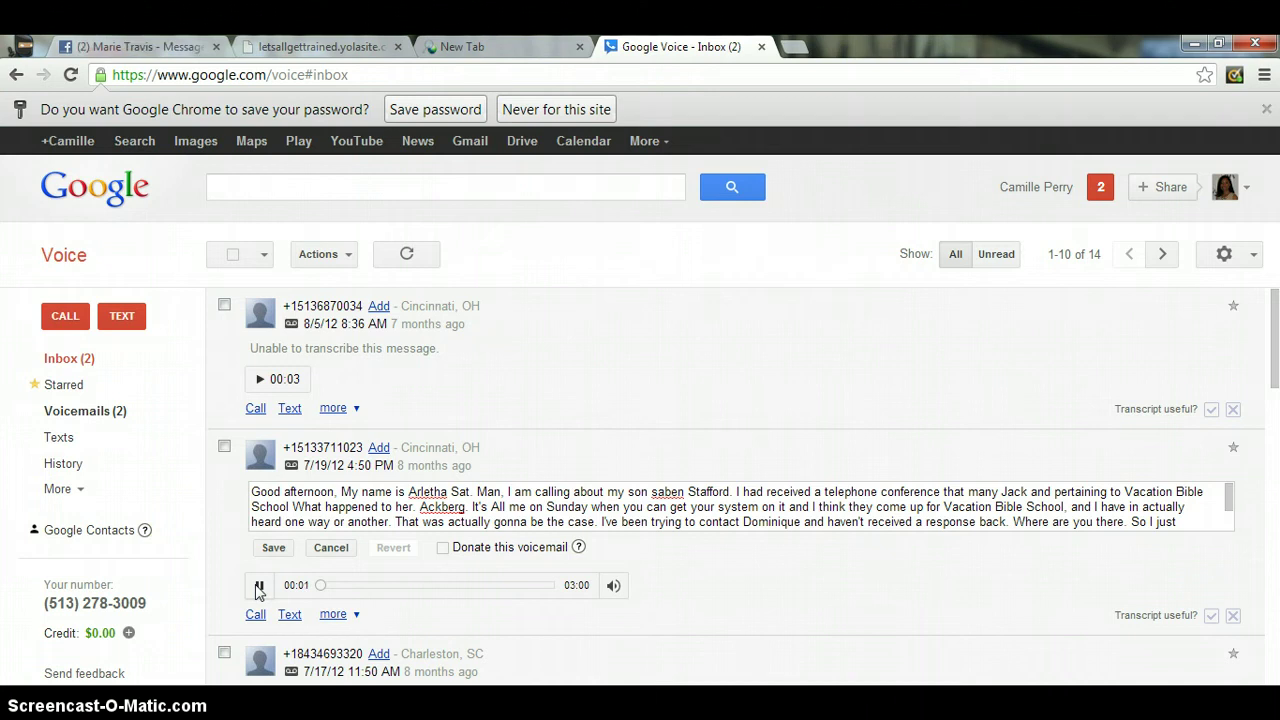
{"action": "left_click", "coordinate": [258, 587]}
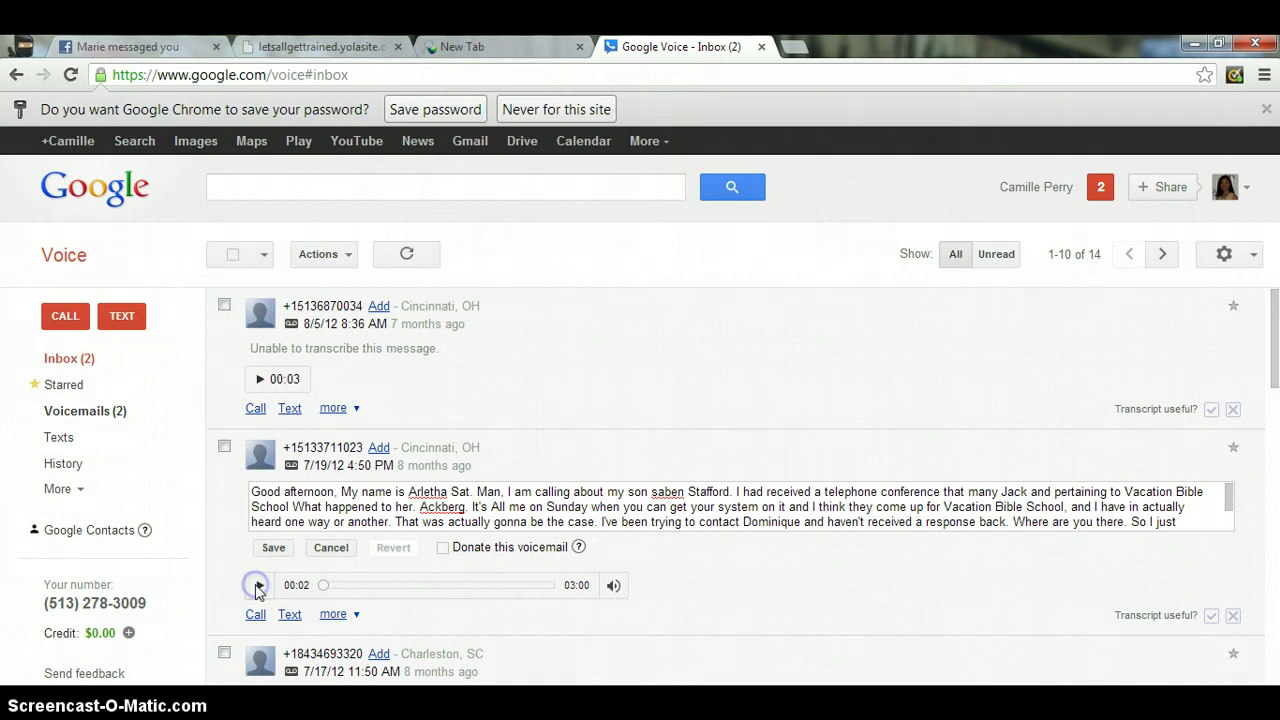
- Show the 8/5/12 voicemail's extra options, including Add note
{"action": "left_click", "coordinate": [483, 588]}
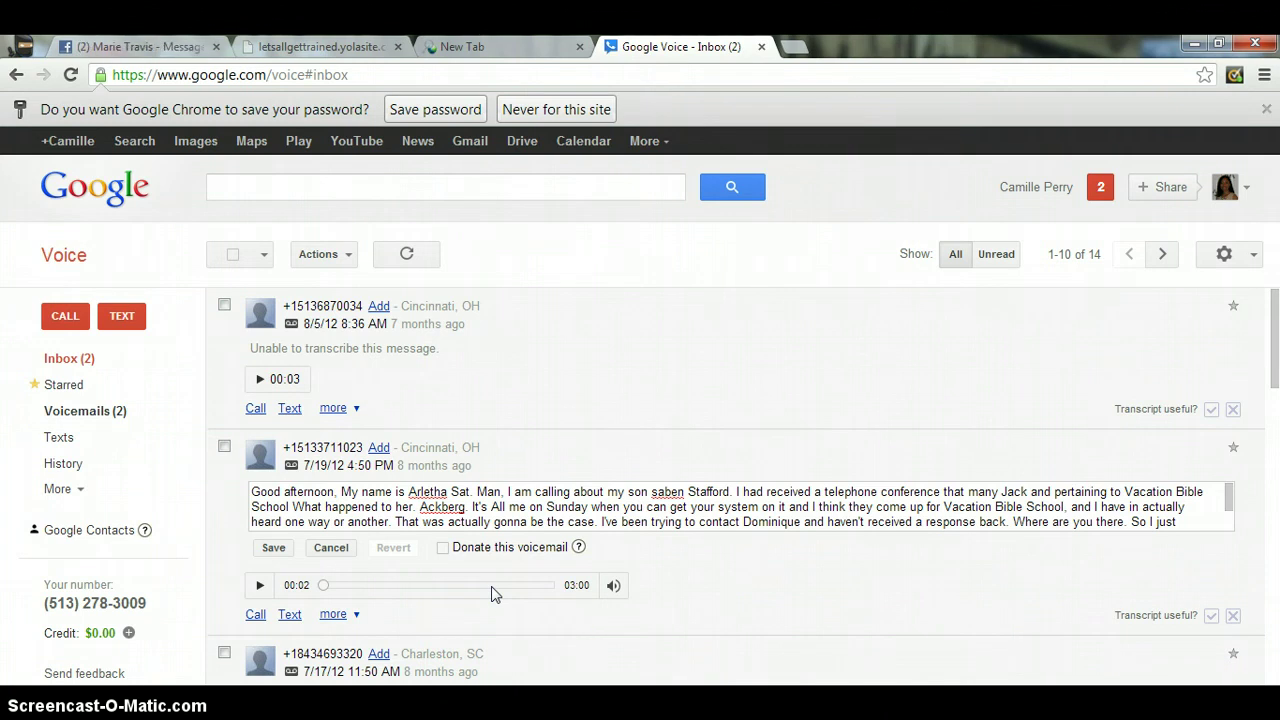
{"action": "left_click", "coordinate": [262, 490]}
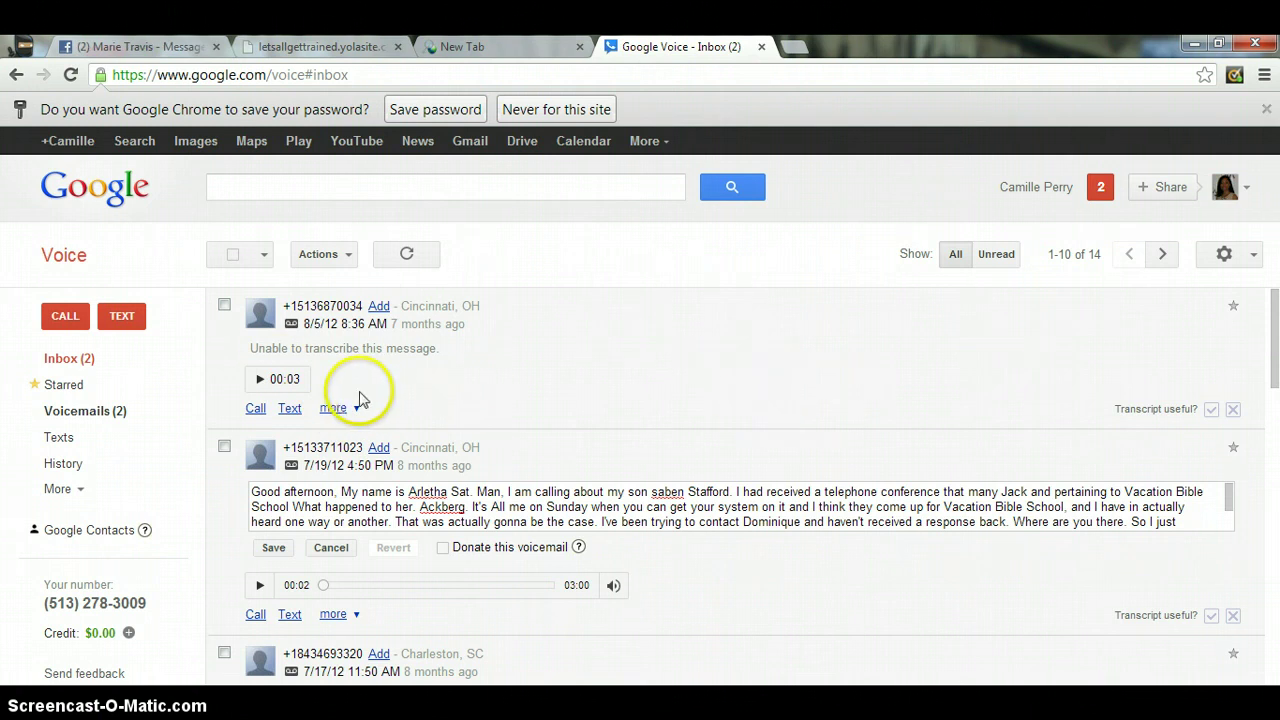
{"action": "left_click", "coordinate": [355, 410]}
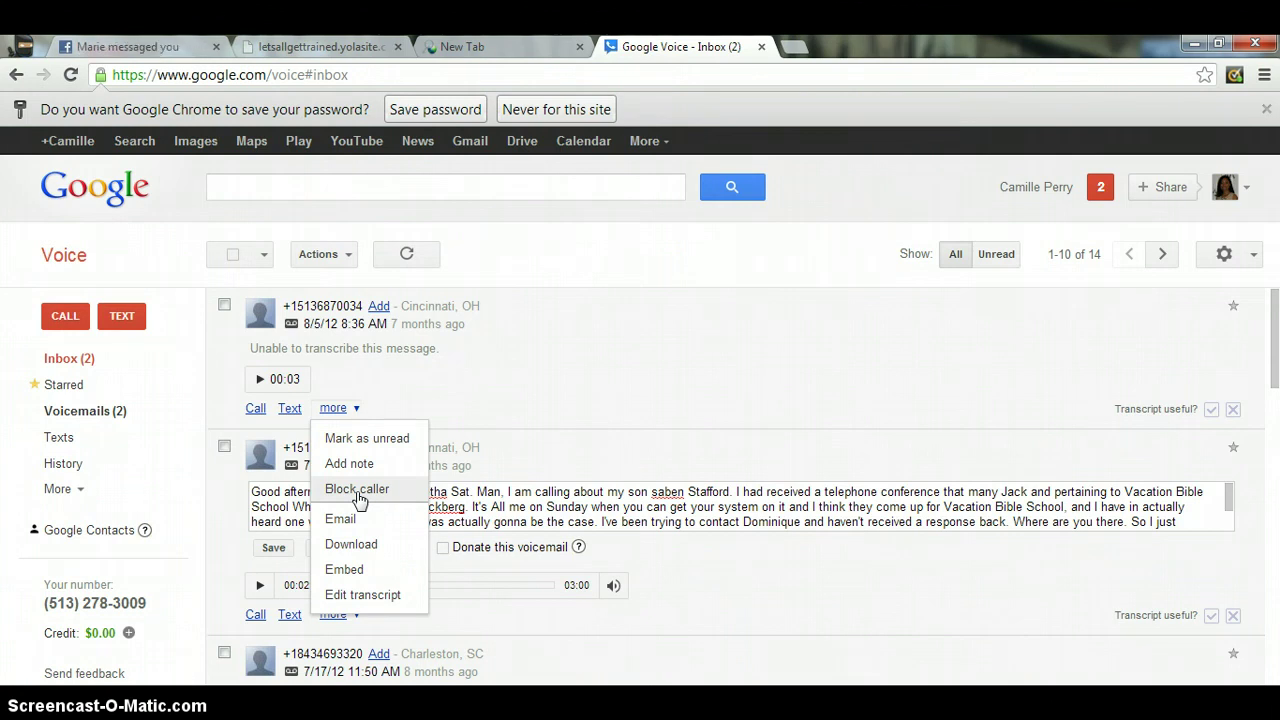
- Add the note 'back thnsnt call back at 4p' to the 8/5/12 voicemail and save it
{"action": "left_click", "coordinate": [352, 466]}
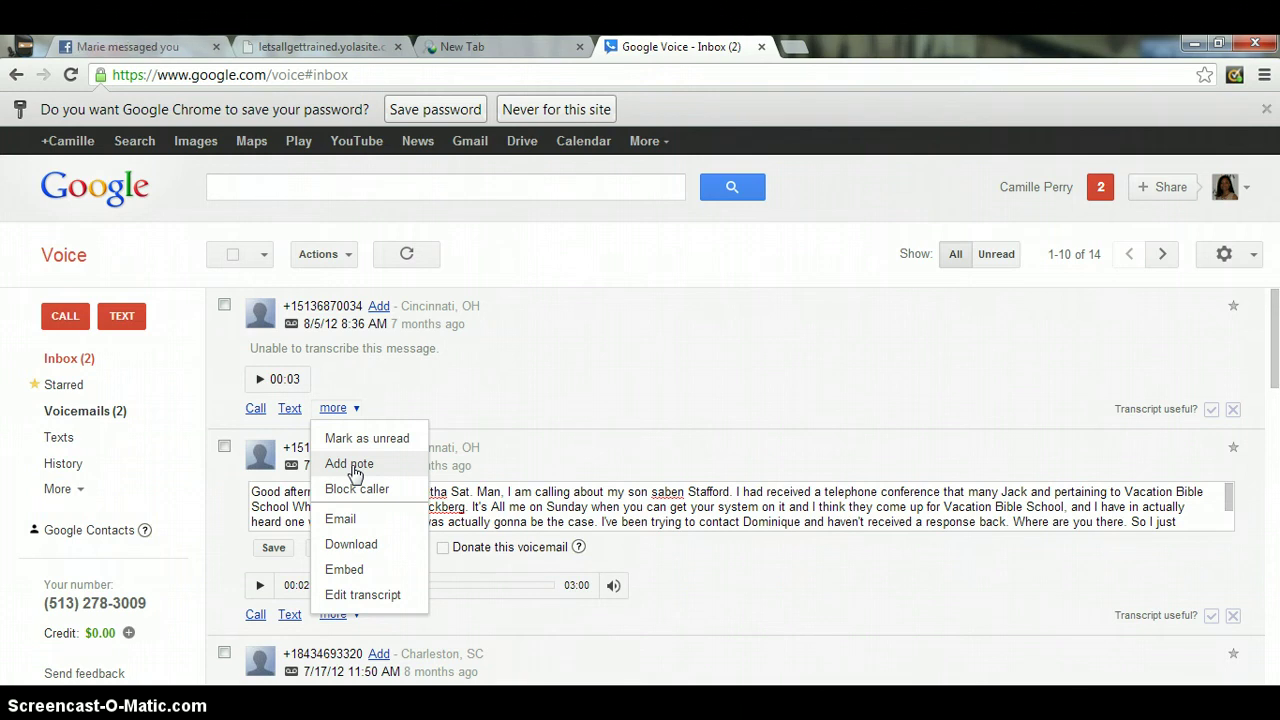
{"action": "left_click", "coordinate": [352, 465]}
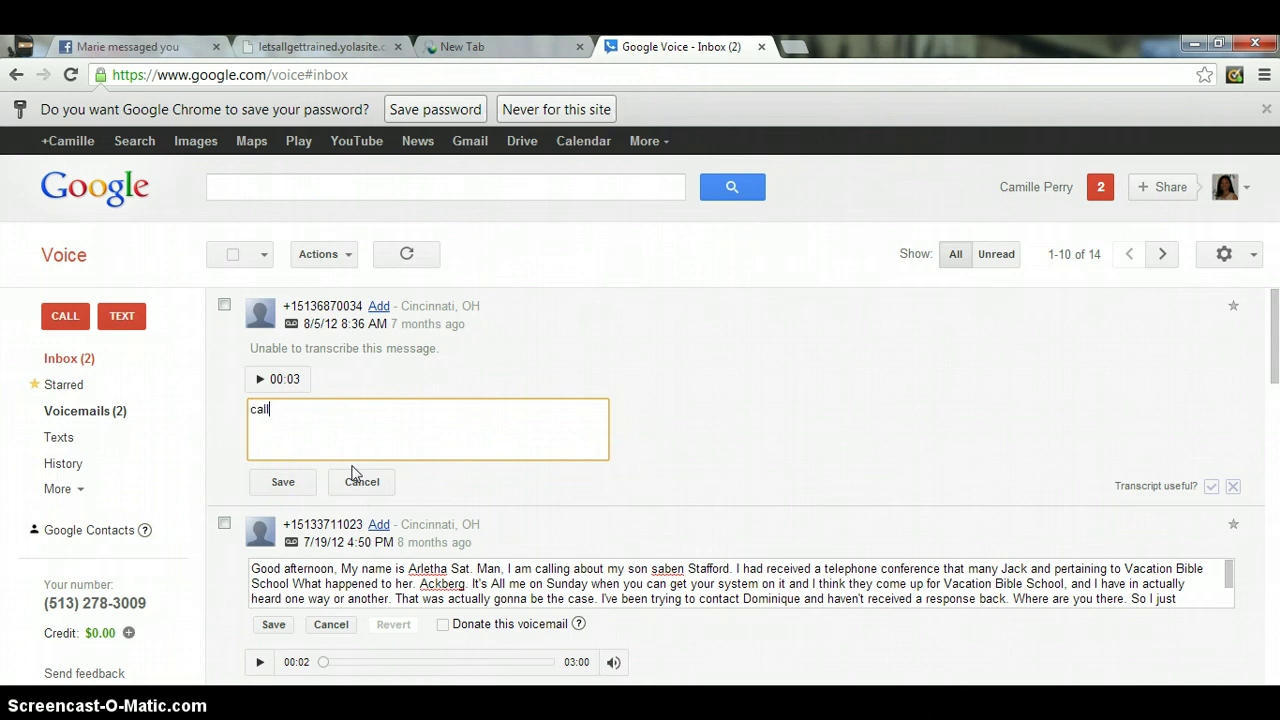
{"action": "type", "text": "back "}
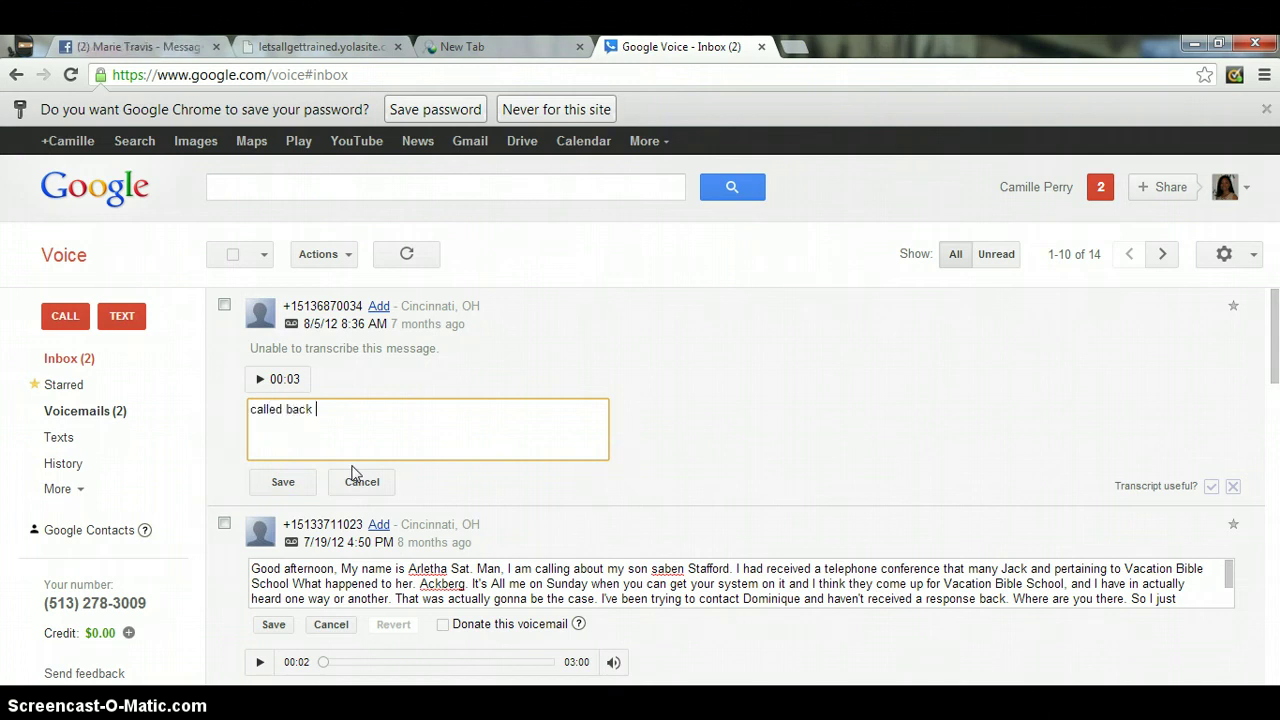
{"action": "type", "text": "th"}
{"action": "type", "text": "n"}
{"action": "type", "text": "snt"}
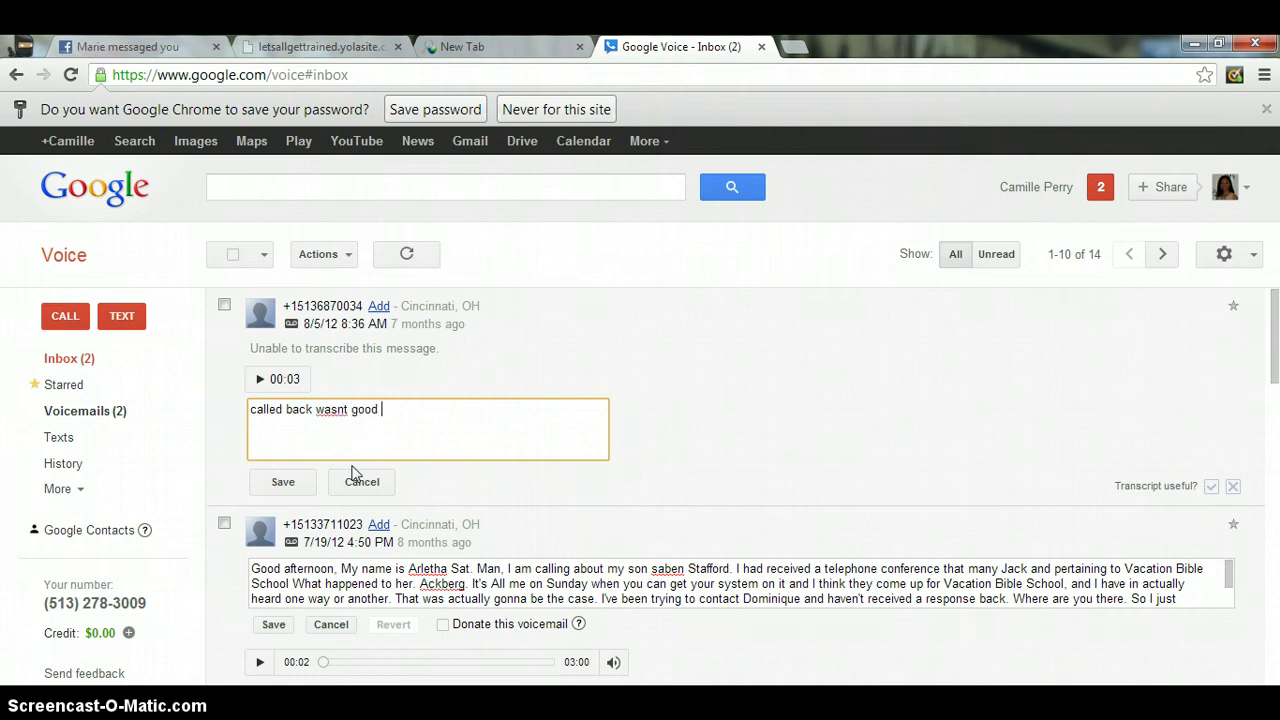
{"action": "type", "text": " call b"}
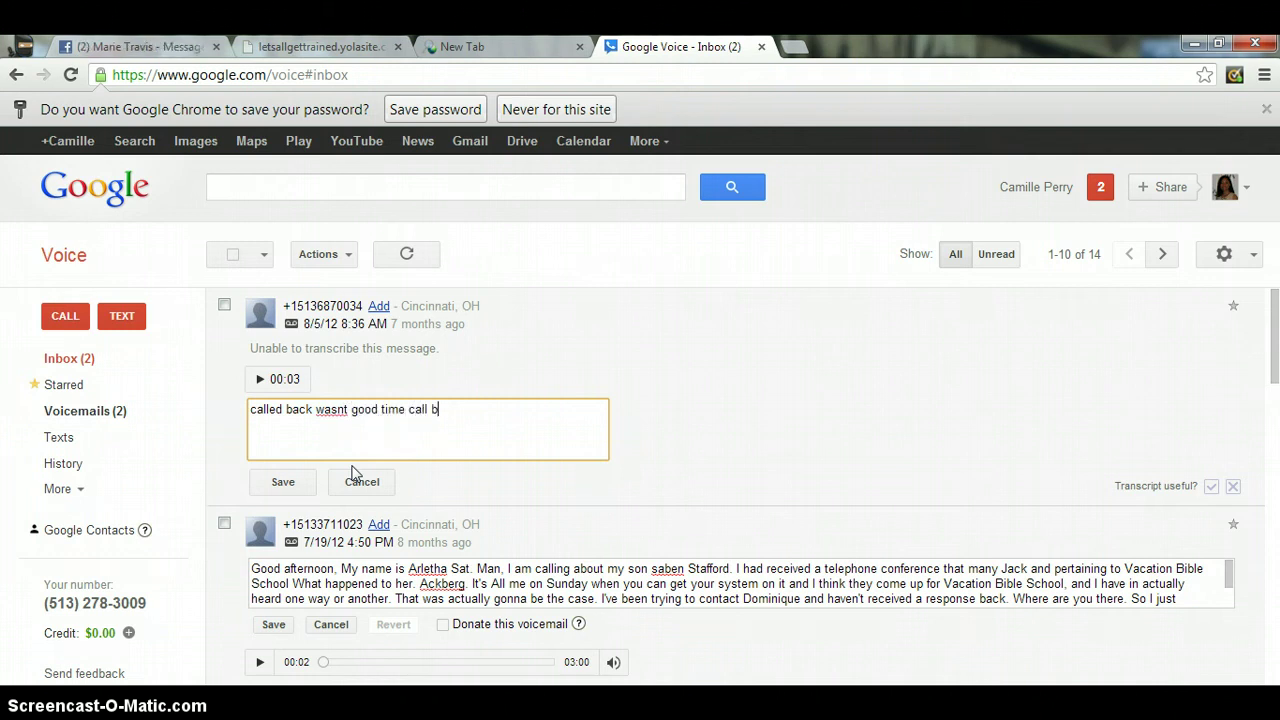
{"action": "type", "text": "ack at 4pm"}
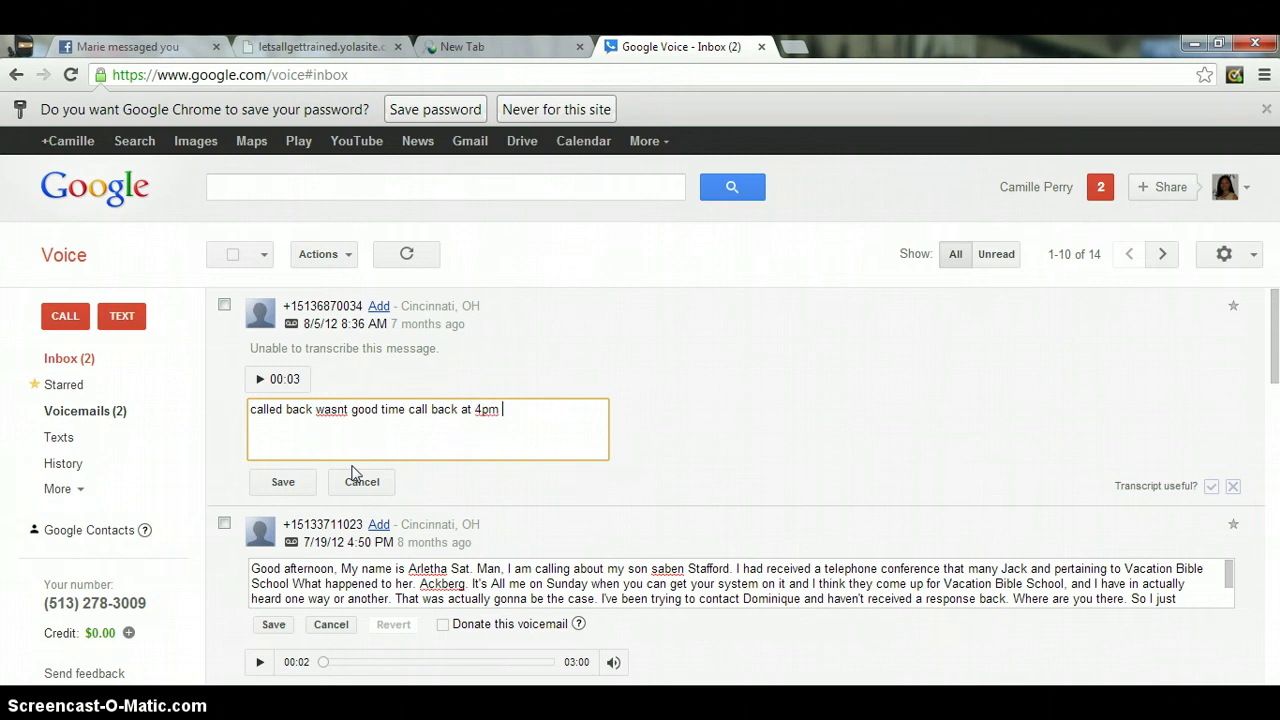
{"action": "left_click", "coordinate": [292, 482]}
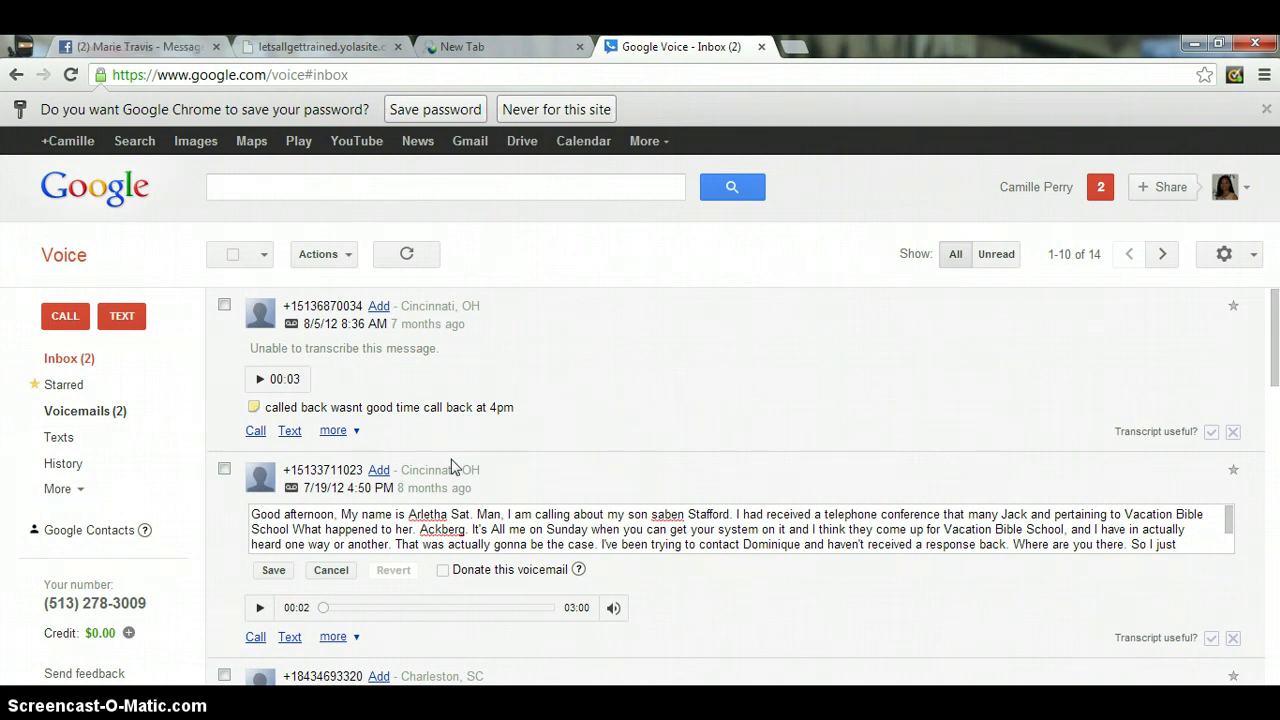
- Clear the saved note's text and delete the note from the voicemail
{"action": "left_click", "coordinate": [441, 410]}
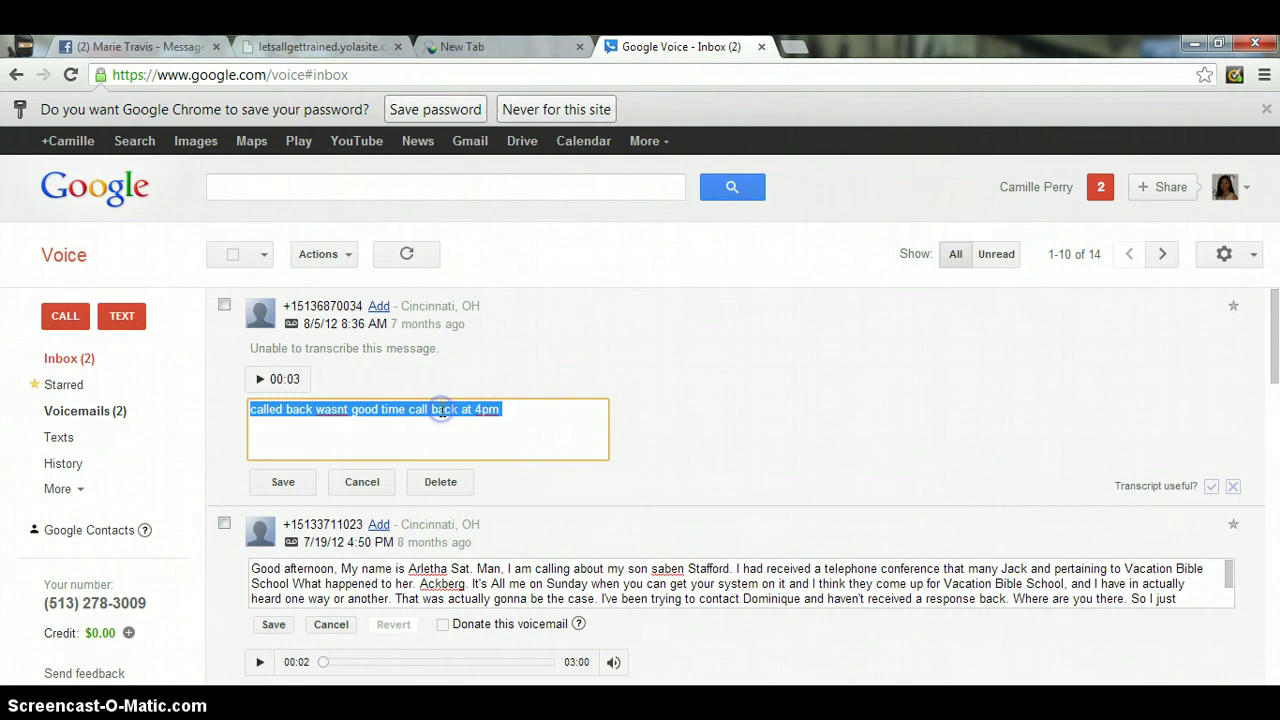
{"action": "key", "text": "BackSpace"}
{"action": "left_click", "coordinate": [432, 484]}
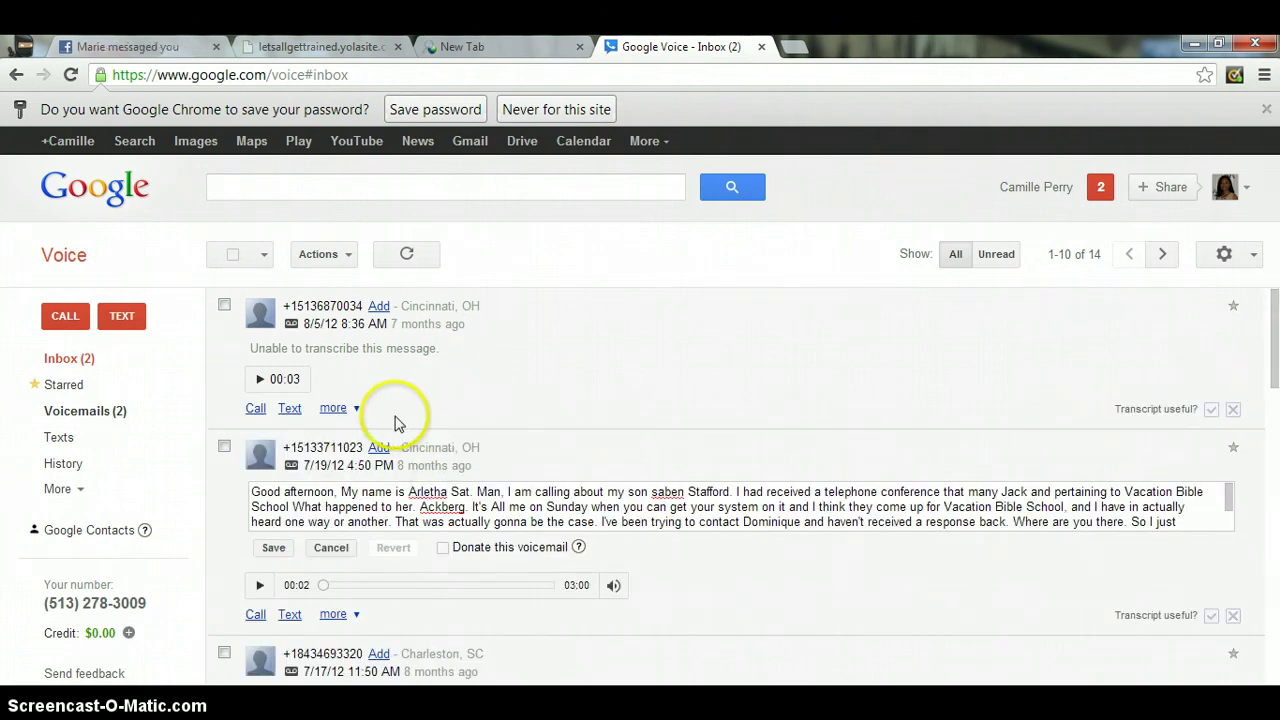
{"action": "left_click", "coordinate": [338, 408]}
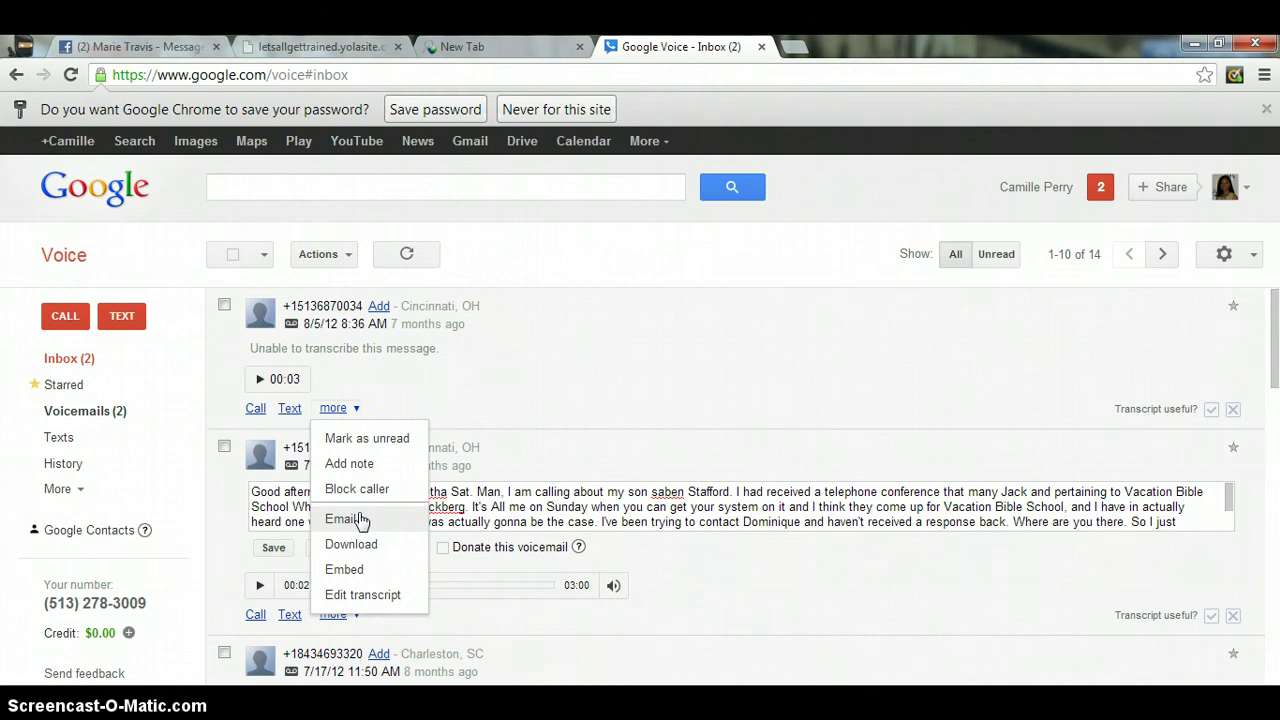
{"action": "left_click", "coordinate": [360, 519]}
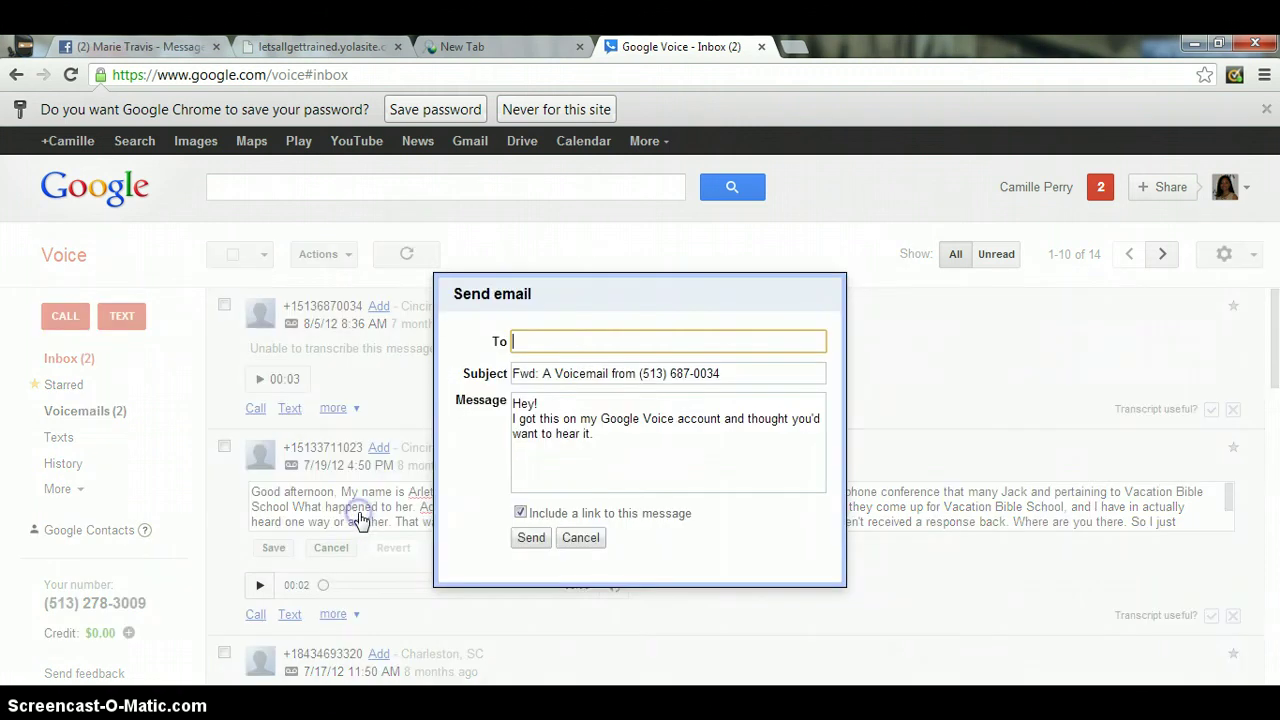
{"action": "left_click", "coordinate": [592, 342]}
{"action": "type", "text": "klkj"}
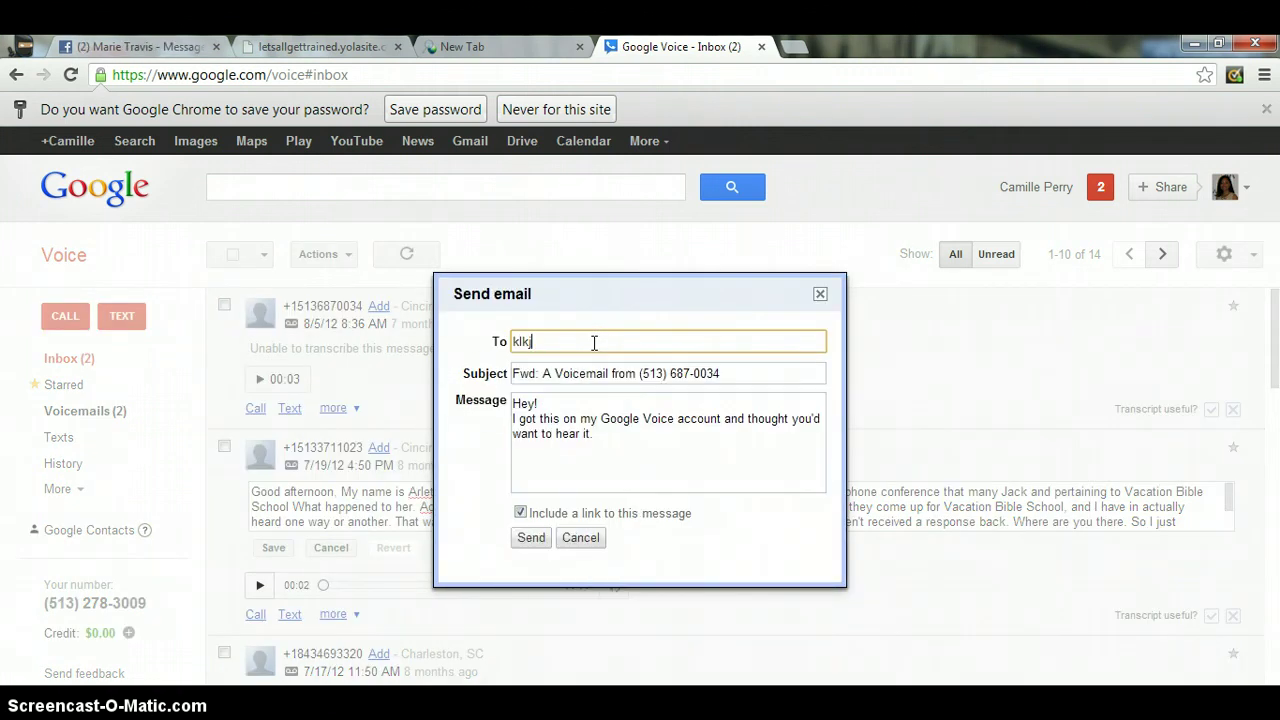
{"action": "key", "text": "BackSpace"}
{"action": "key", "text": "BackSpace"}
{"action": "key", "text": "BackSpace"}
{"action": "key", "text": "BackSpace"}
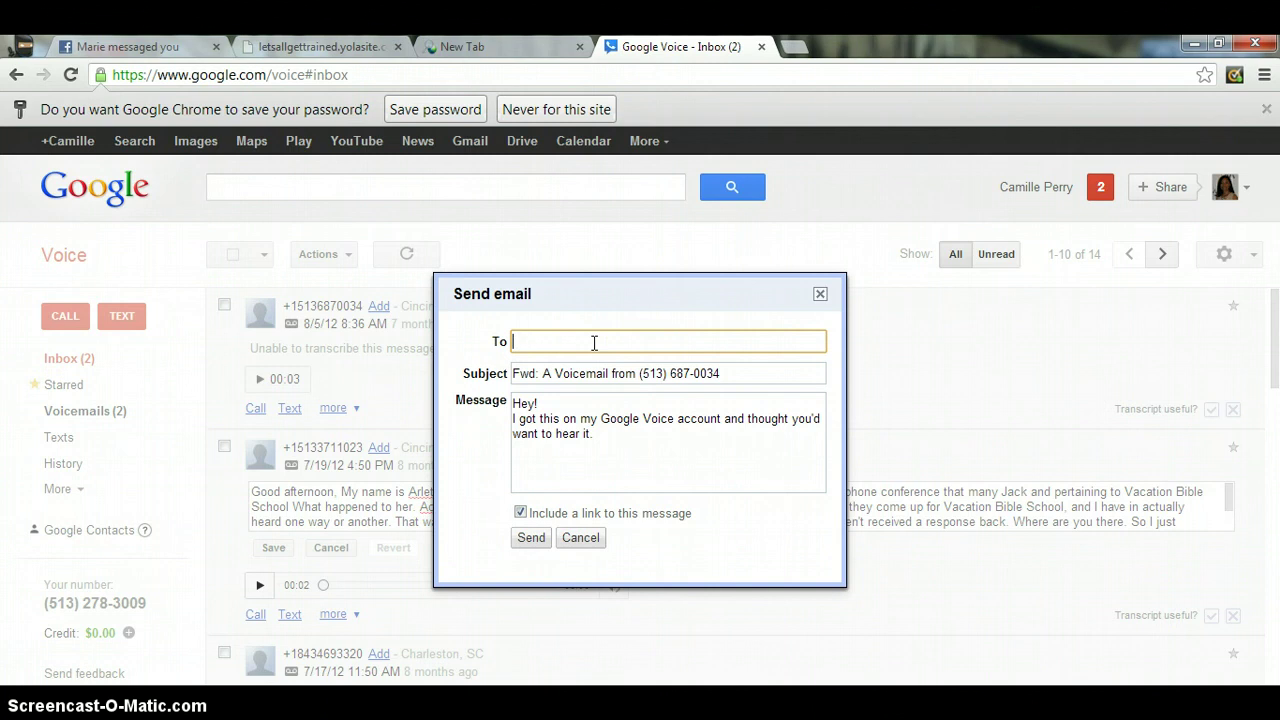
{"action": "left_click", "coordinate": [538, 456]}
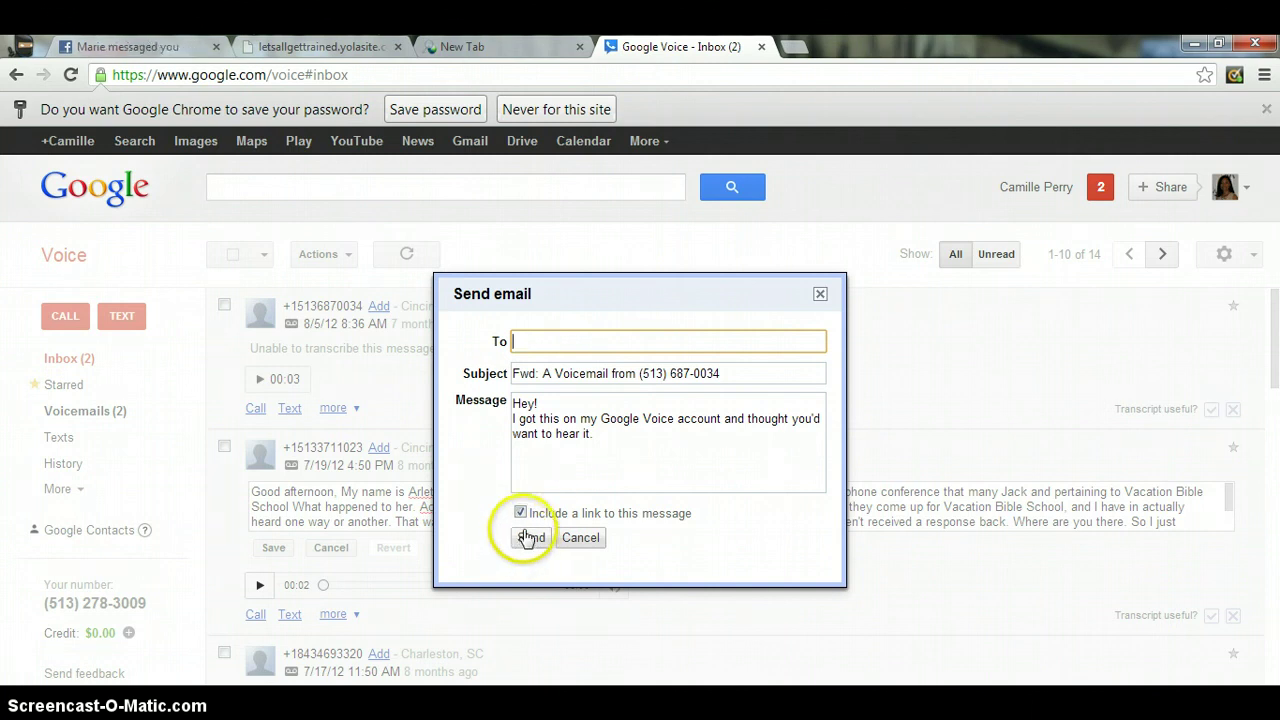
{"action": "left_click", "coordinate": [820, 294]}
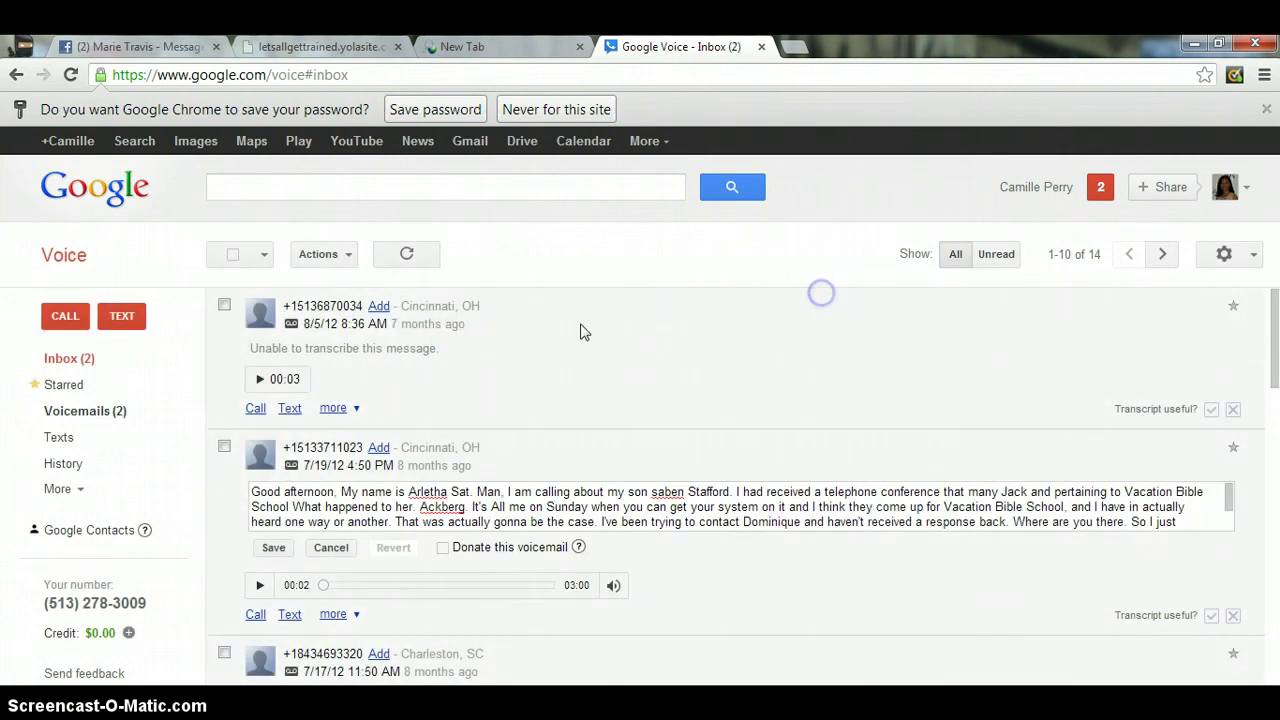
{"action": "left_click", "coordinate": [352, 408]}
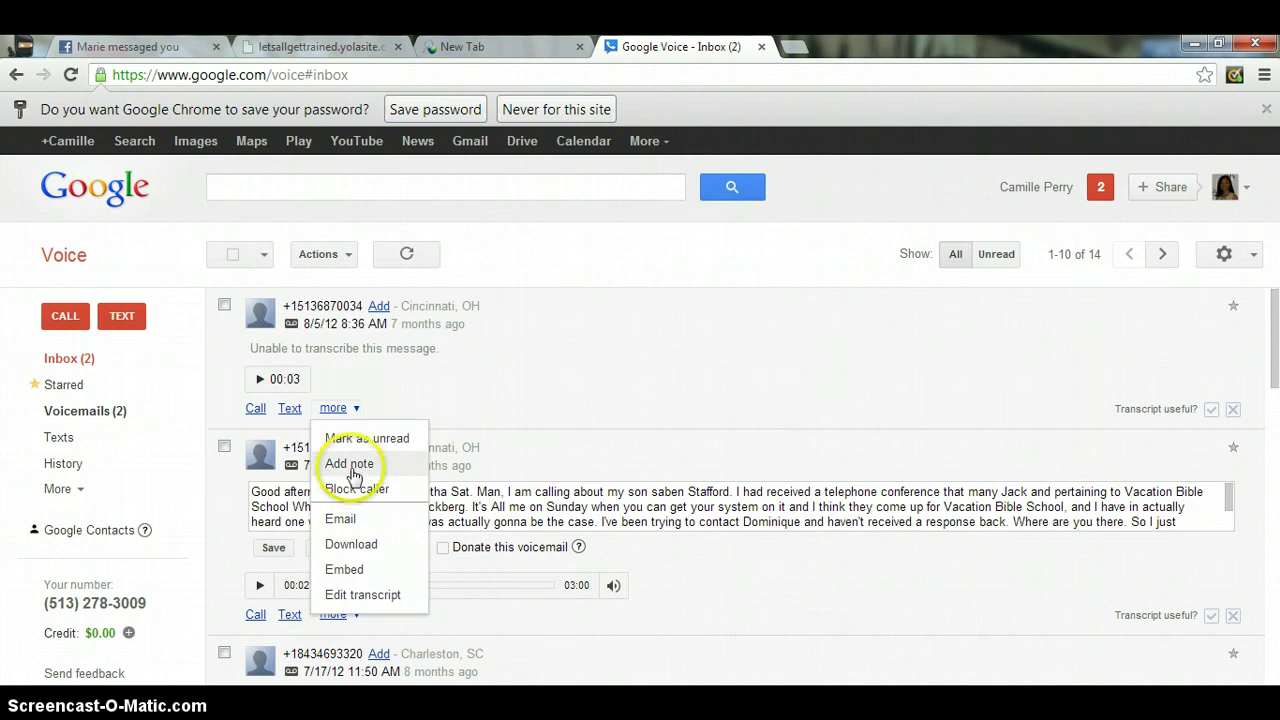
{"action": "left_click", "coordinate": [353, 572]}
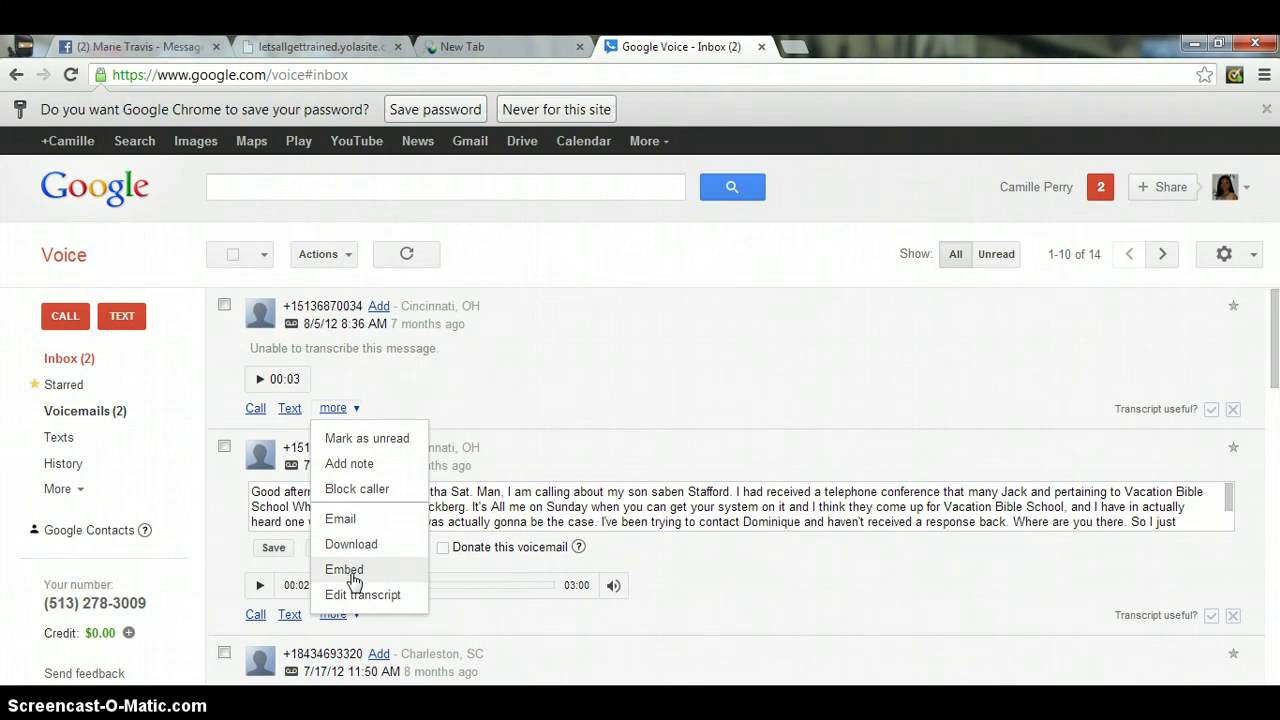
{"action": "left_click", "coordinate": [352, 570]}
{"action": "left_click", "coordinate": [577, 410]}
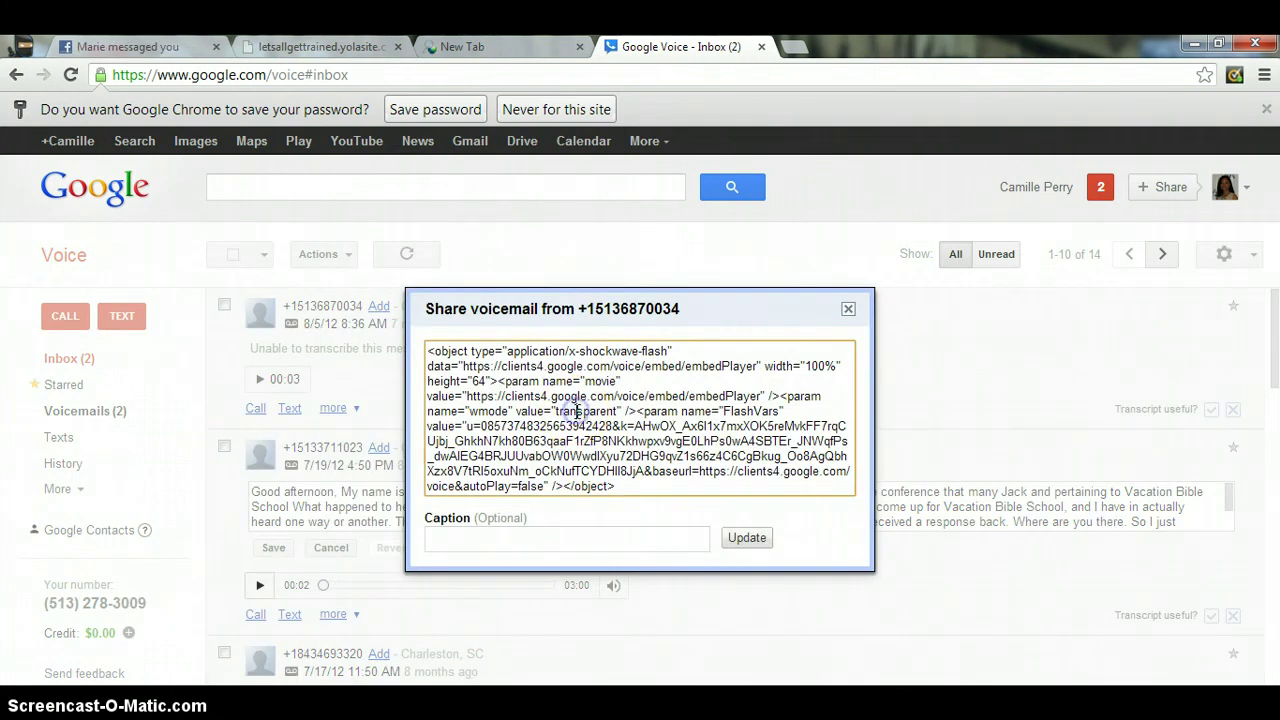
{"action": "left_click", "coordinate": [848, 311]}
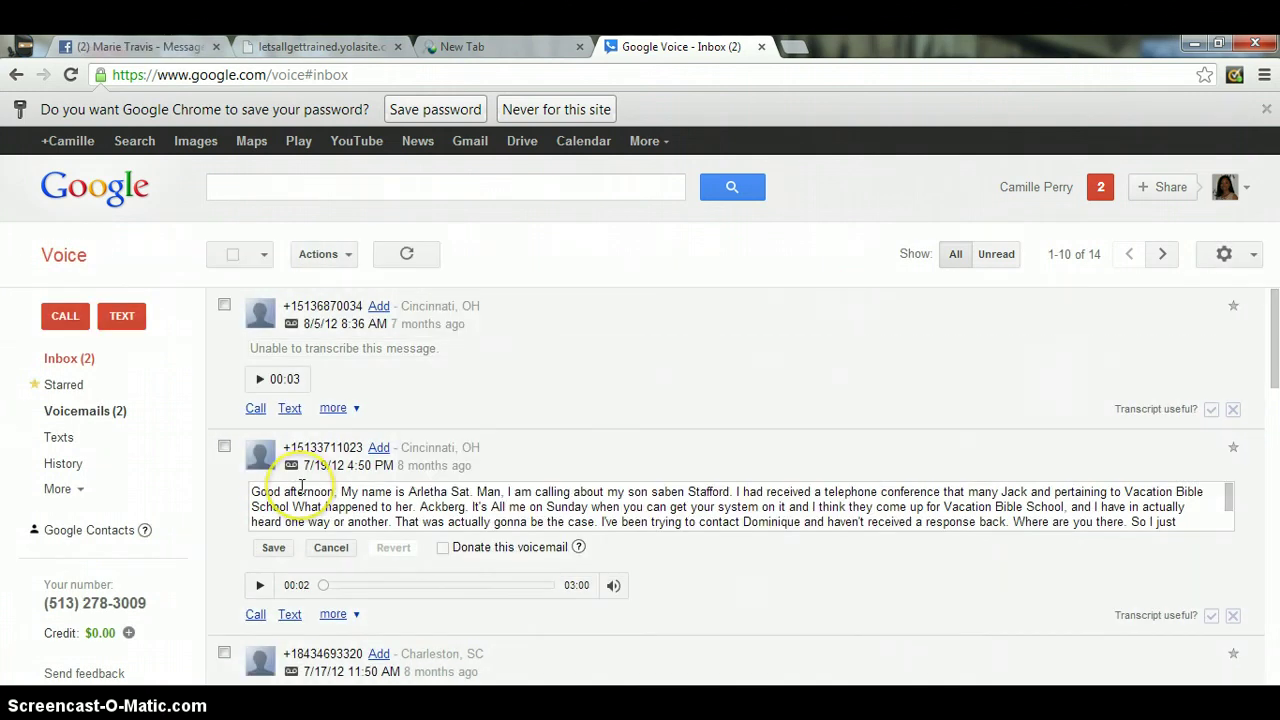
{"action": "left_click", "coordinate": [355, 408]}
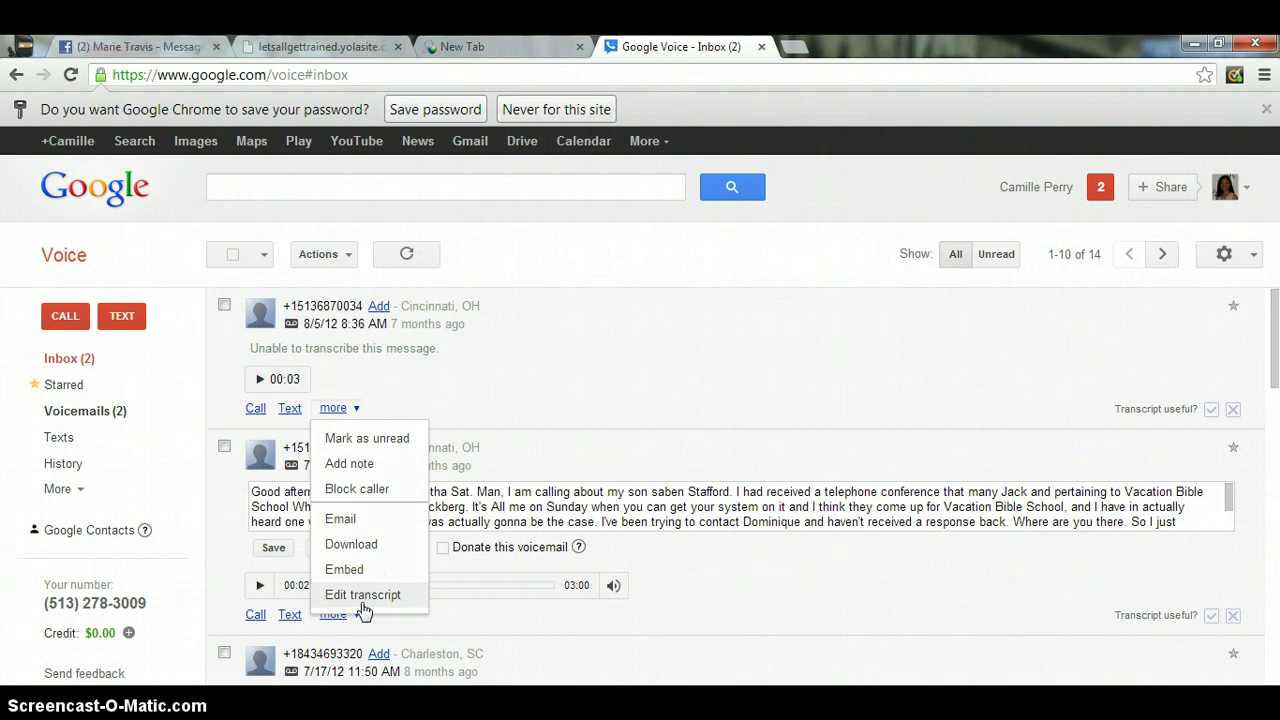
{"action": "left_click", "coordinate": [356, 410]}
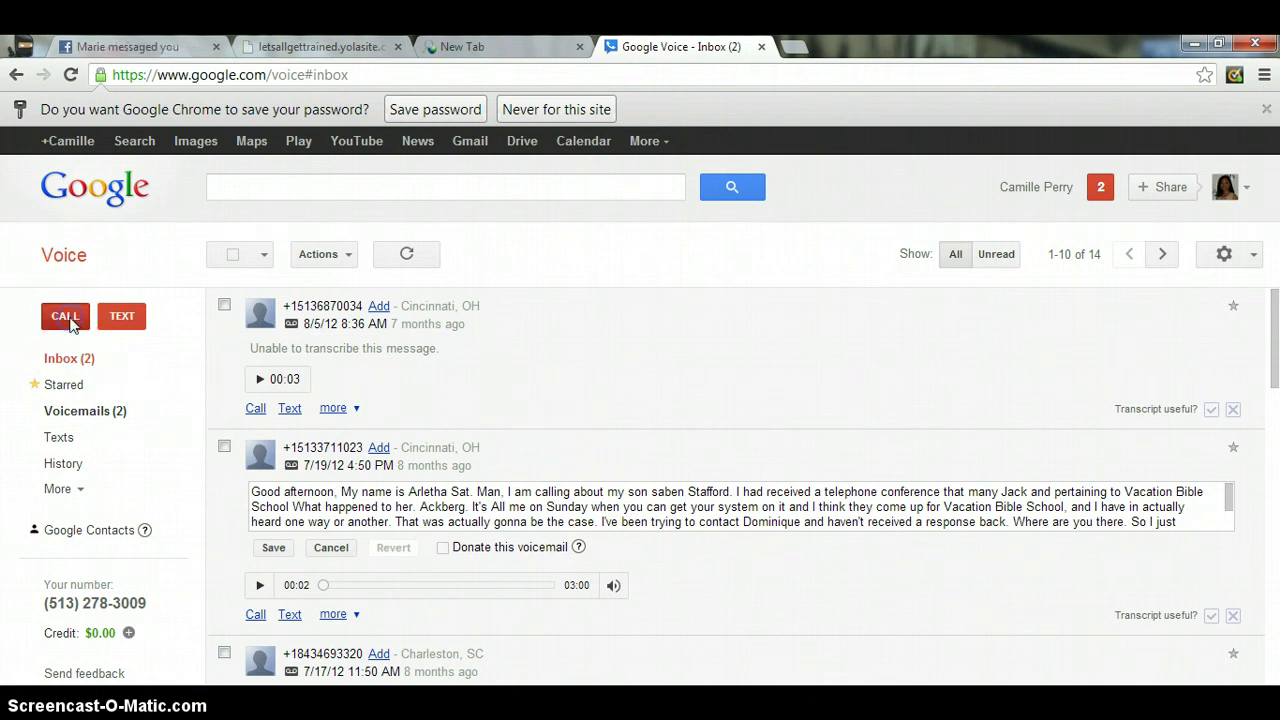
- Open the call form, enter 513225 as the number to call, then clear it
{"action": "left_click", "coordinate": [66, 318]}
{"action": "left_click", "coordinate": [66, 318]}
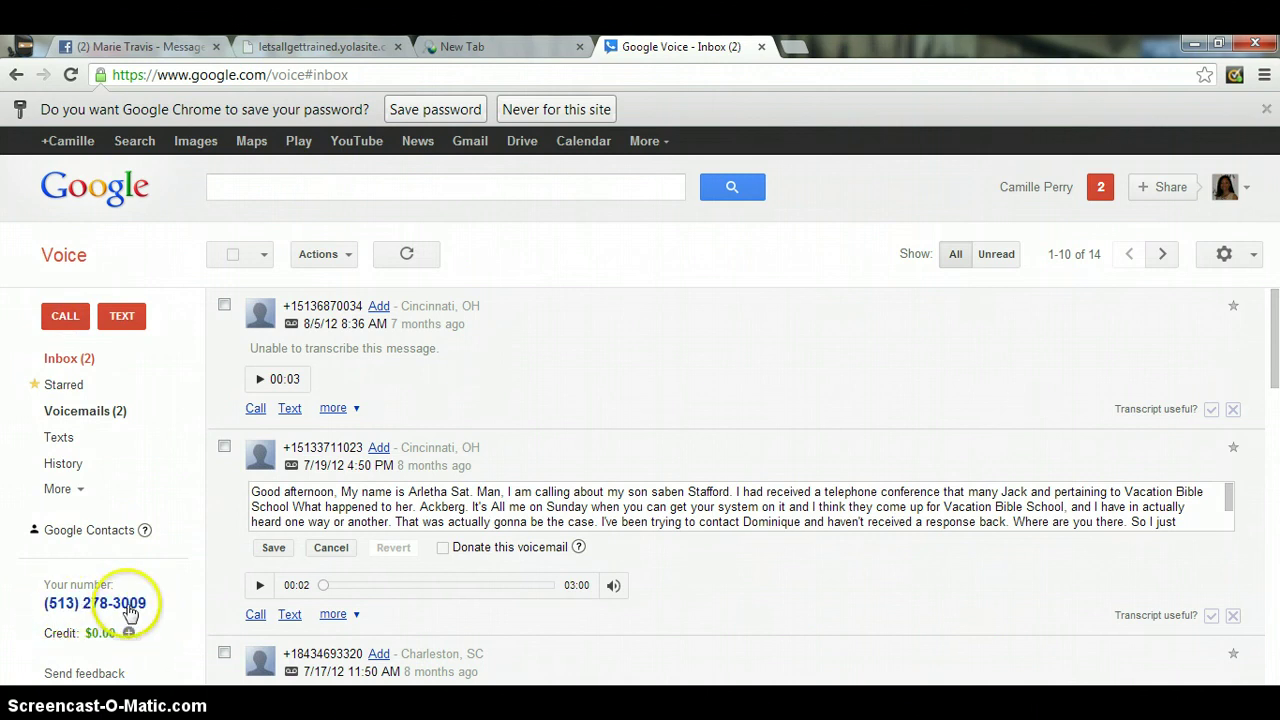
{"action": "left_click", "coordinate": [72, 320]}
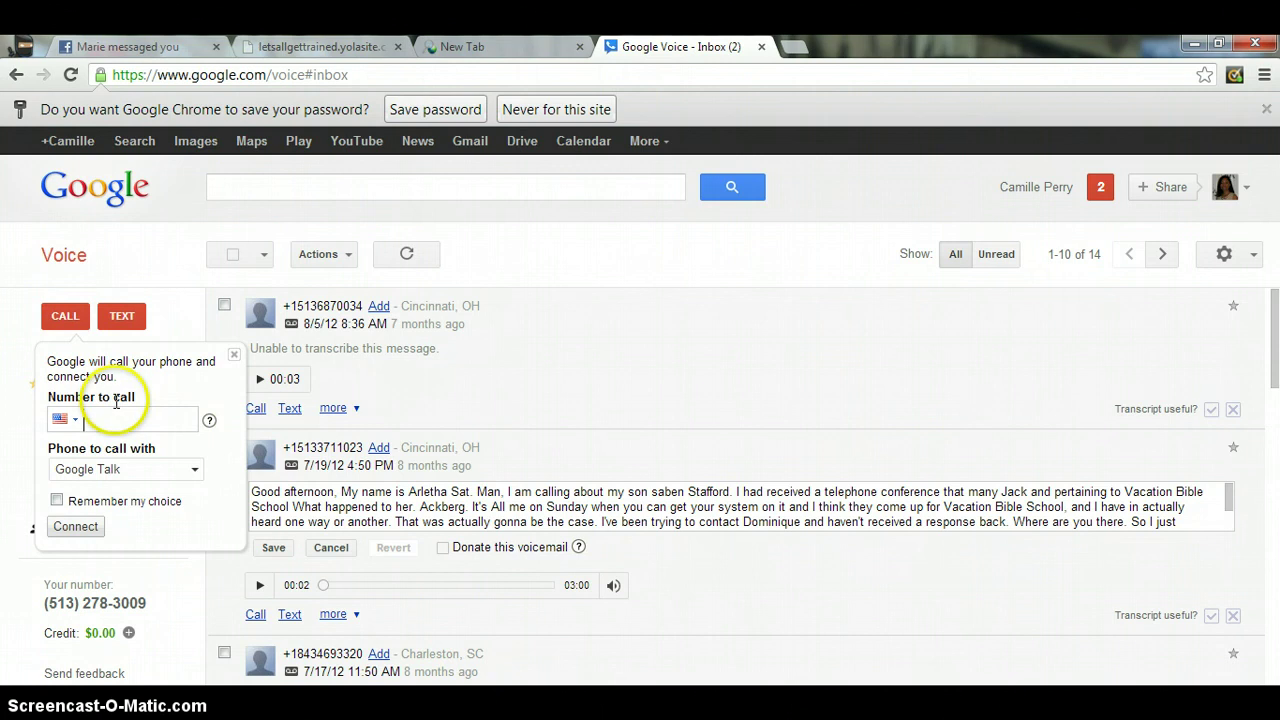
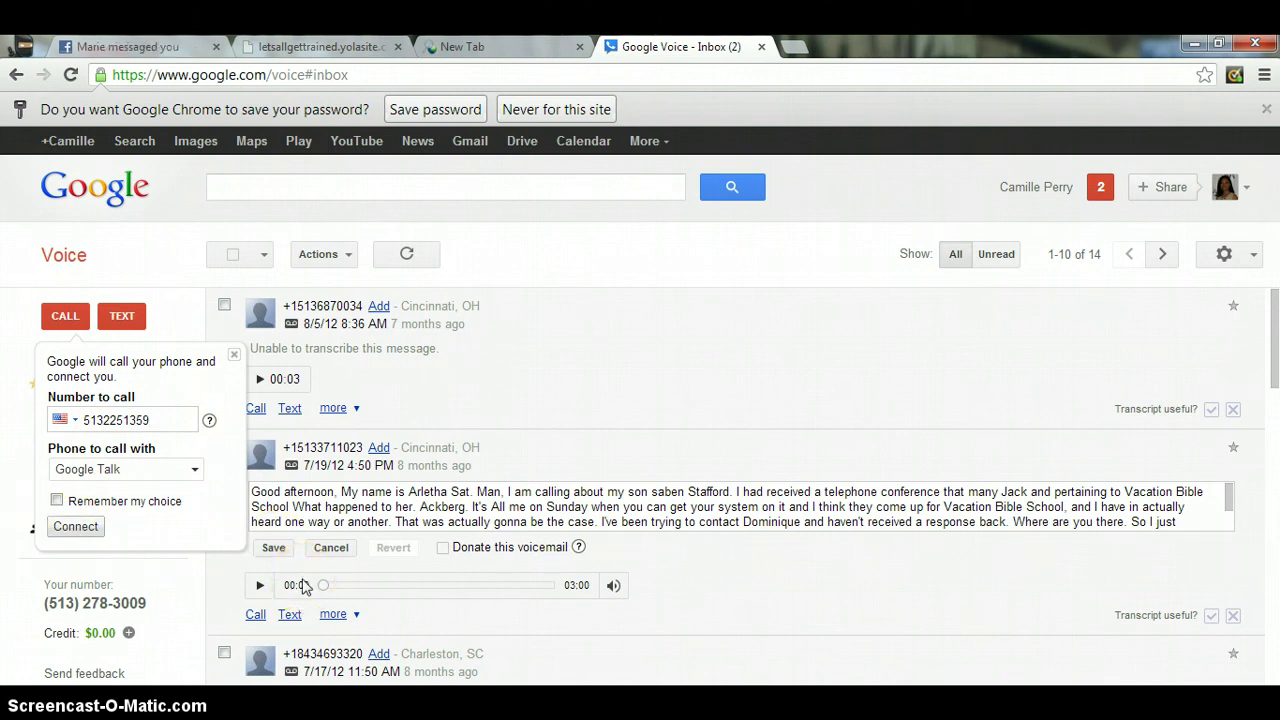
{"action": "left_click", "coordinate": [158, 422]}
{"action": "left_click", "coordinate": [57, 315]}
{"action": "left_click_drag", "start_coordinate": [162, 423], "coordinate": [29, 416]}
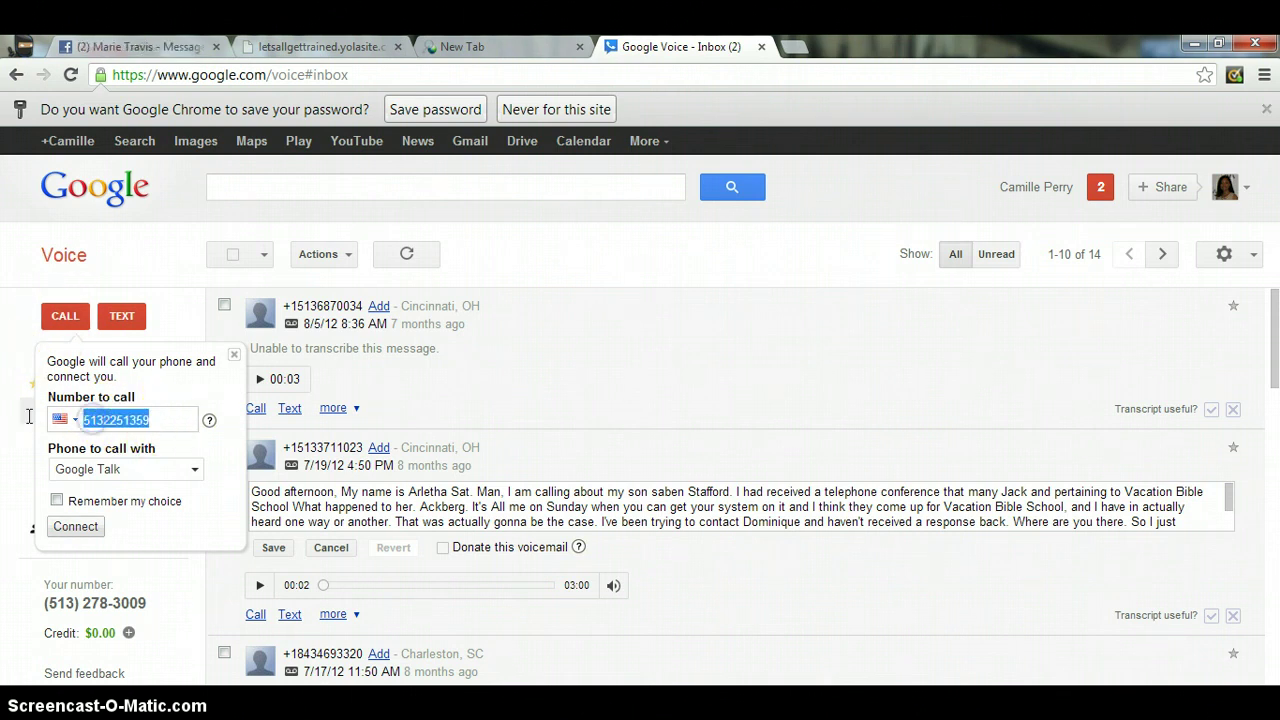
{"action": "key", "text": "BackSpace"}
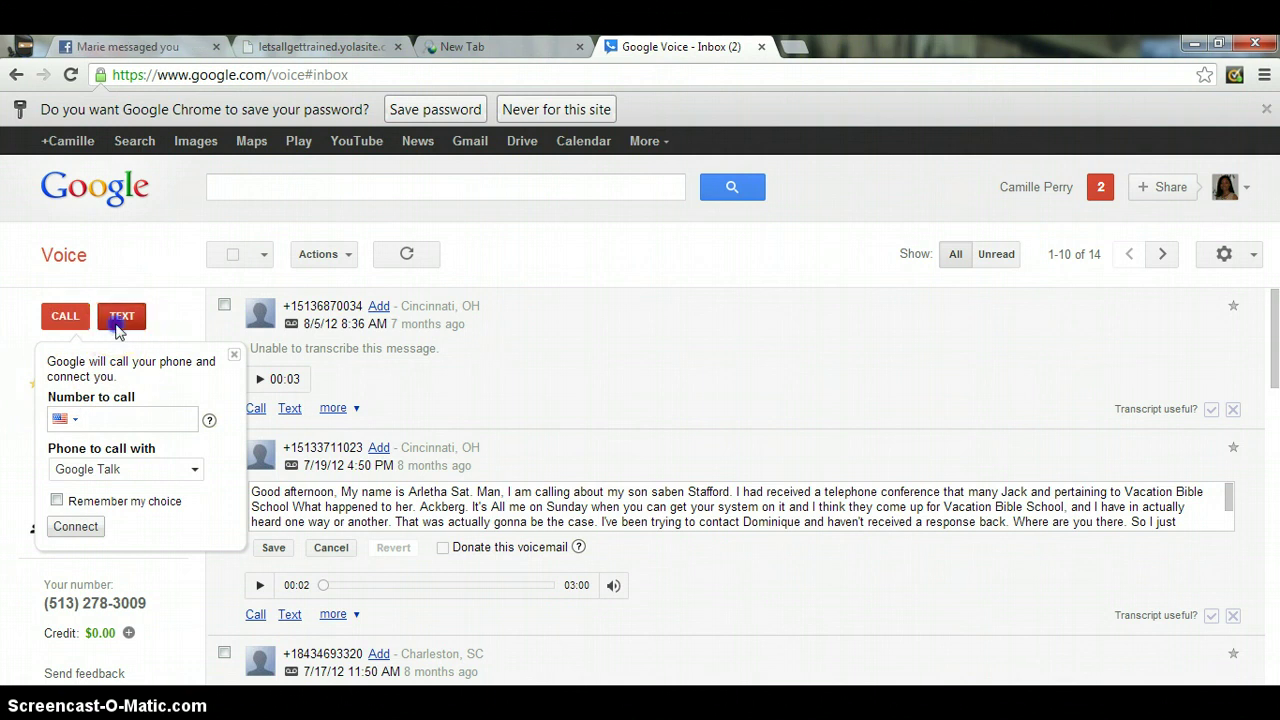
- Open the text-message form and click into its recipient and message fields
{"action": "left_click", "coordinate": [116, 320]}
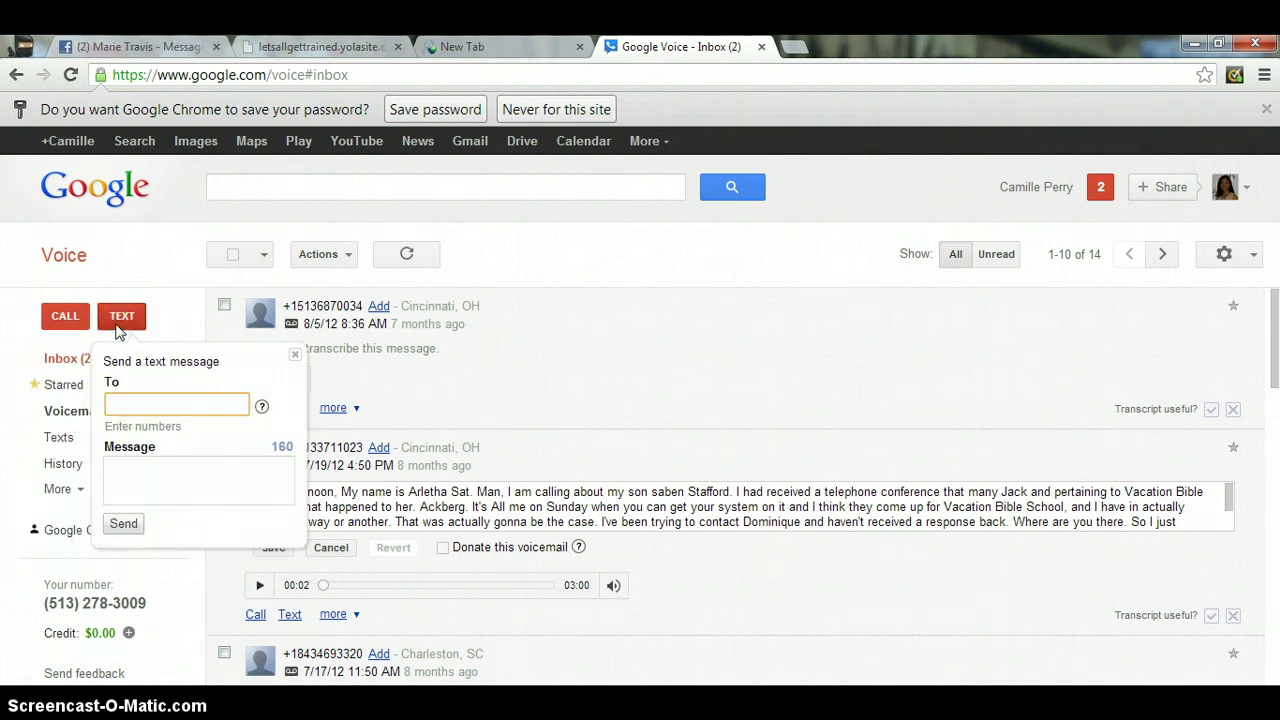
{"action": "left_click", "coordinate": [145, 401]}
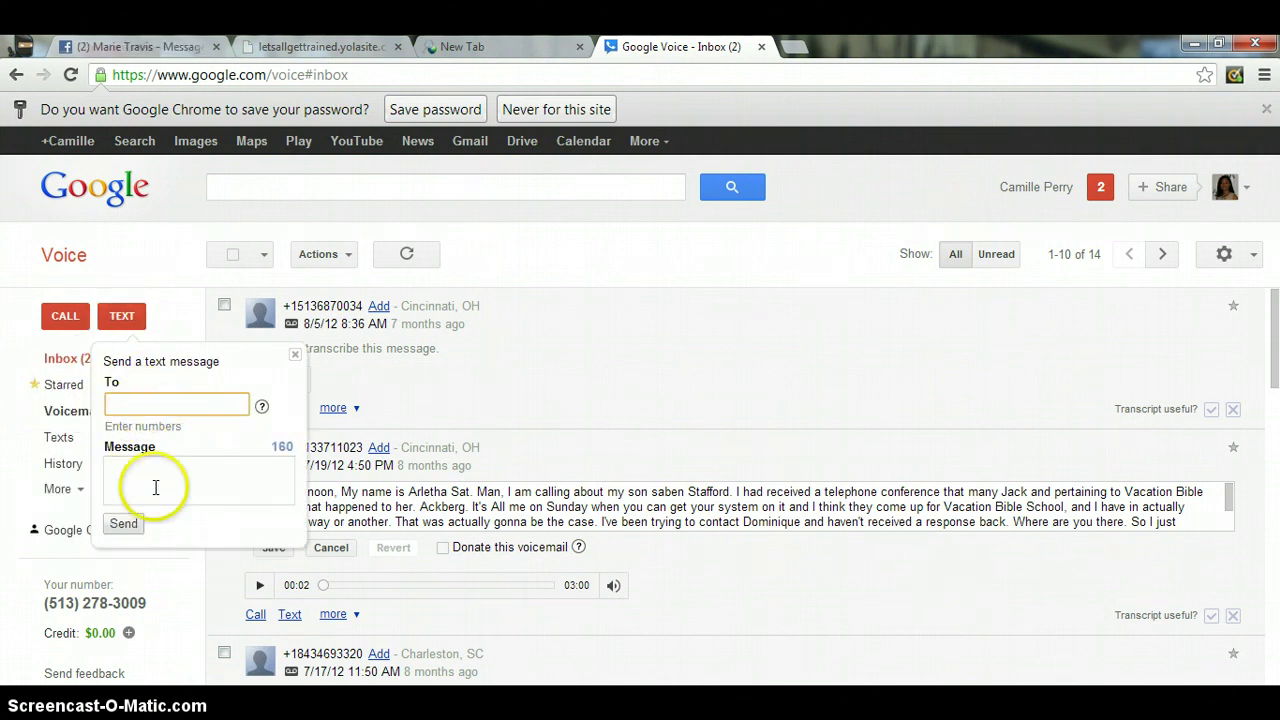
{"action": "left_click", "coordinate": [157, 486]}
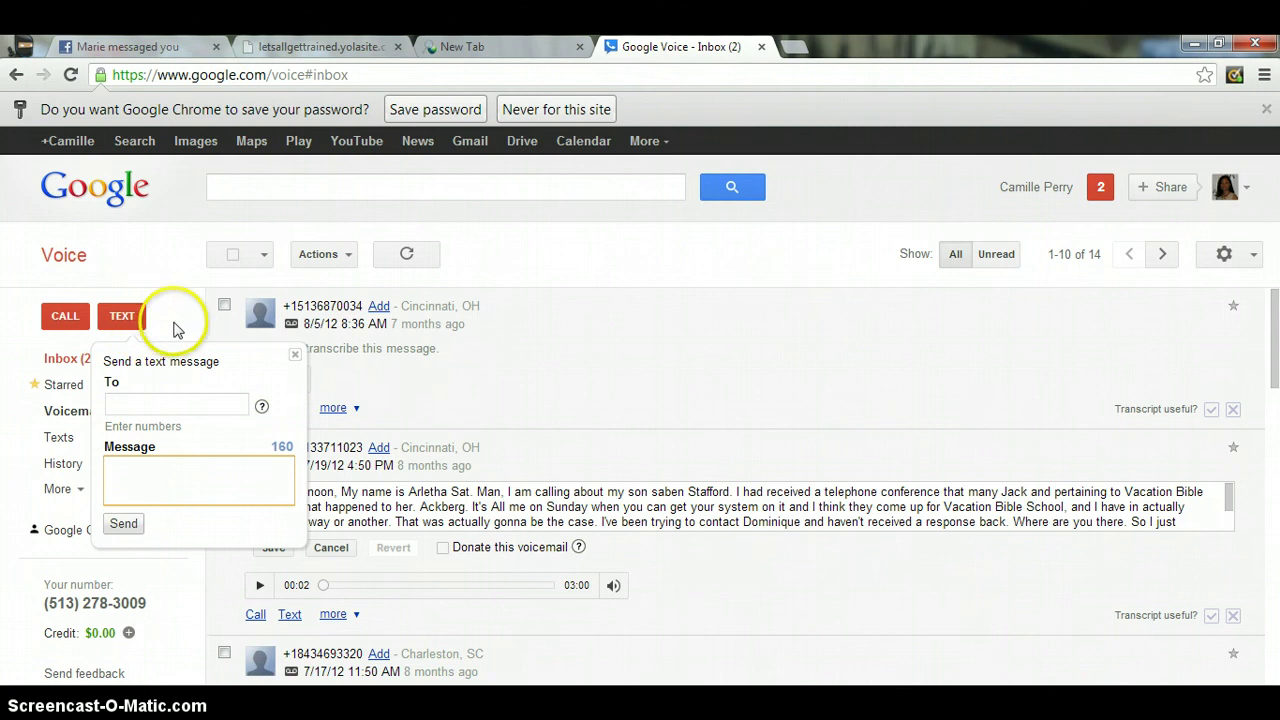
{"action": "left_click", "coordinate": [107, 606]}
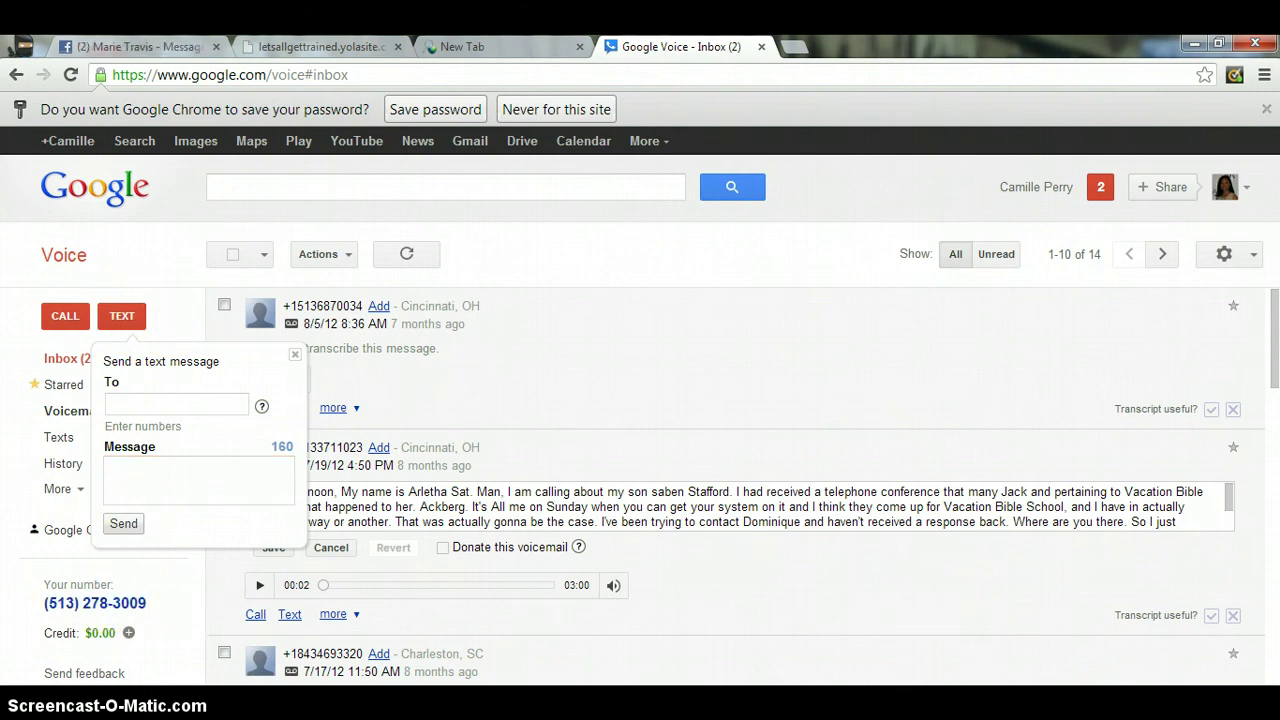
- Reload Google Voice from the logo and go back to the inbox
{"action": "left_click", "coordinate": [112, 210]}
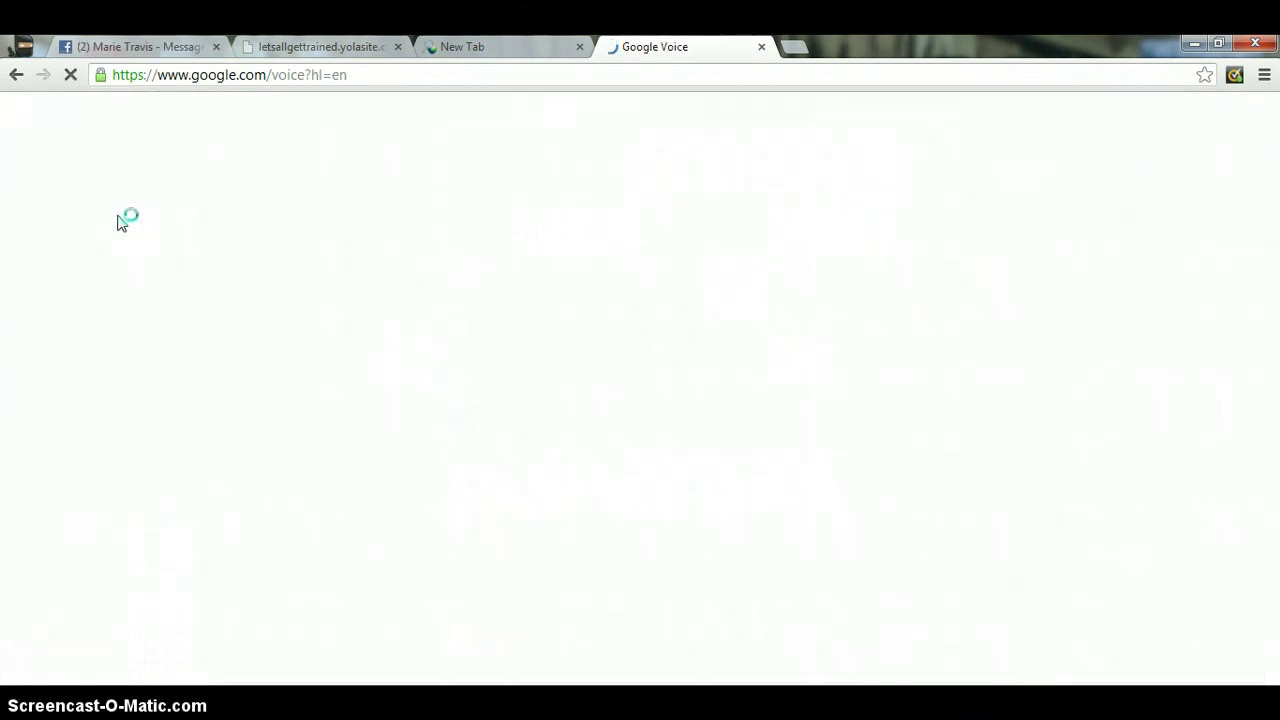
{"action": "left_click", "coordinate": [81, 175]}
{"action": "left_click", "coordinate": [14, 76]}
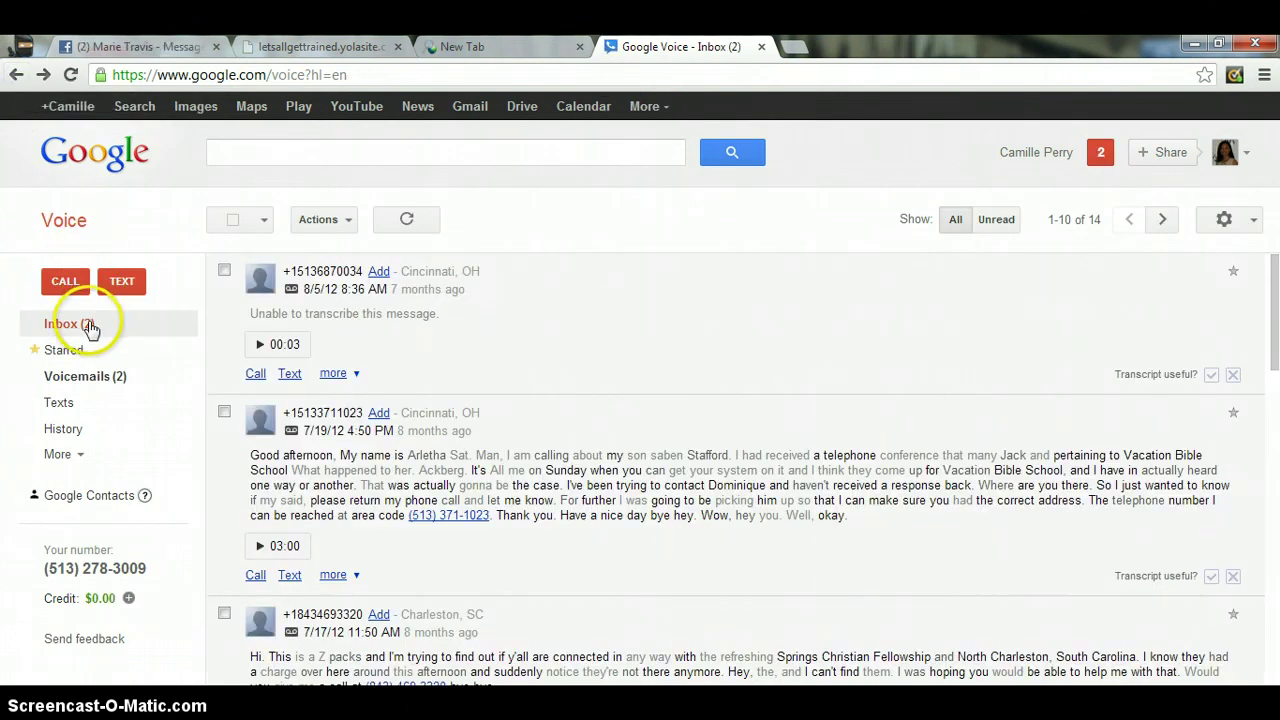
{"action": "left_click", "coordinate": [72, 428]}
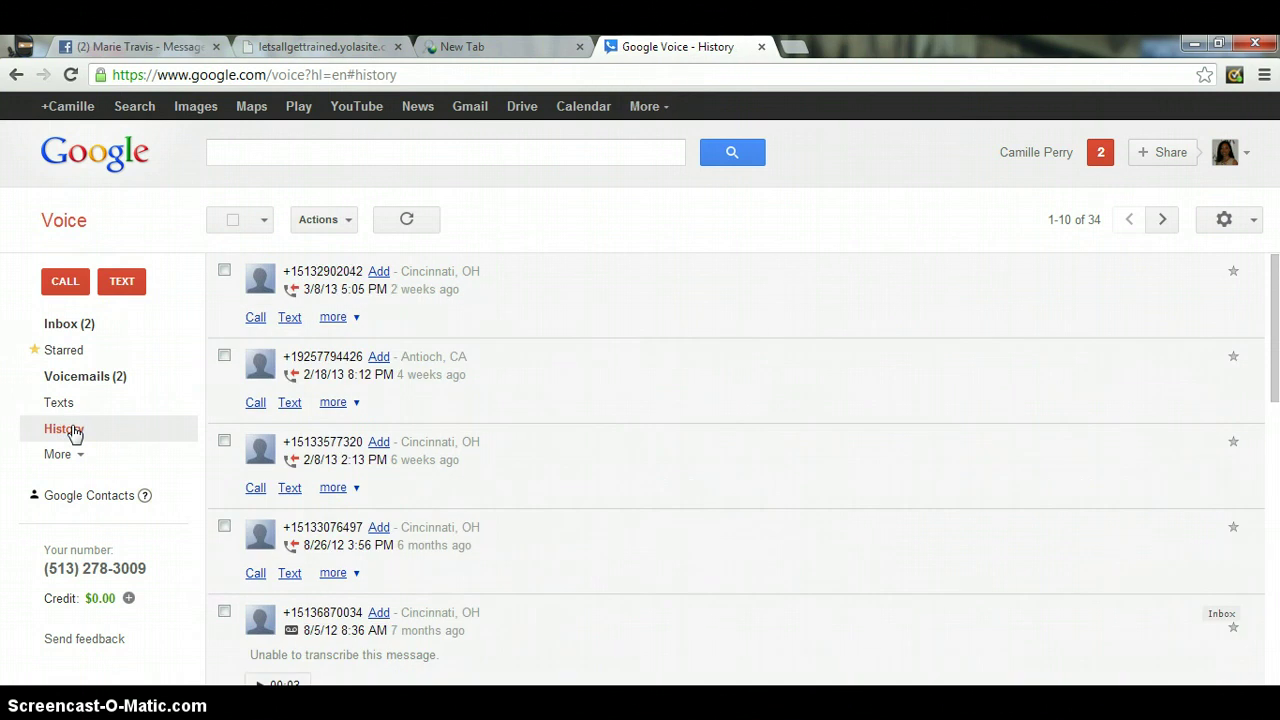
{"action": "left_click", "coordinate": [80, 456]}
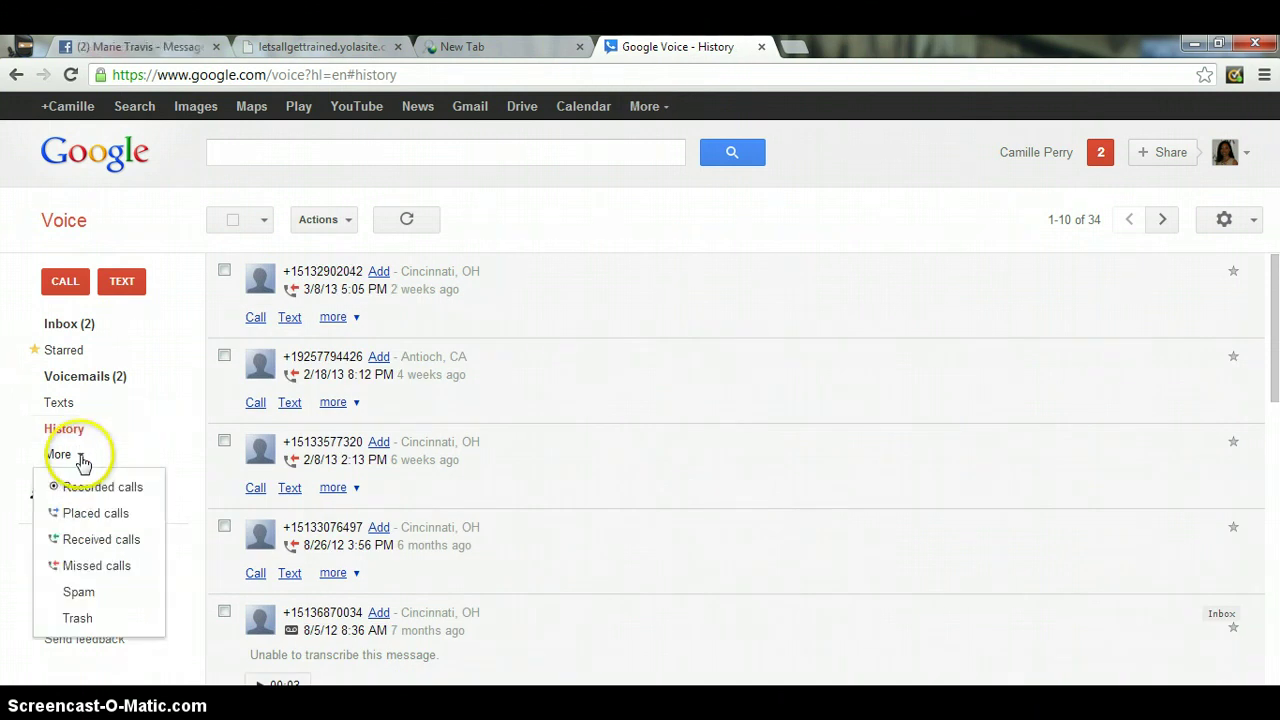
{"action": "left_click", "coordinate": [81, 457]}
{"action": "left_click", "coordinate": [82, 461]}
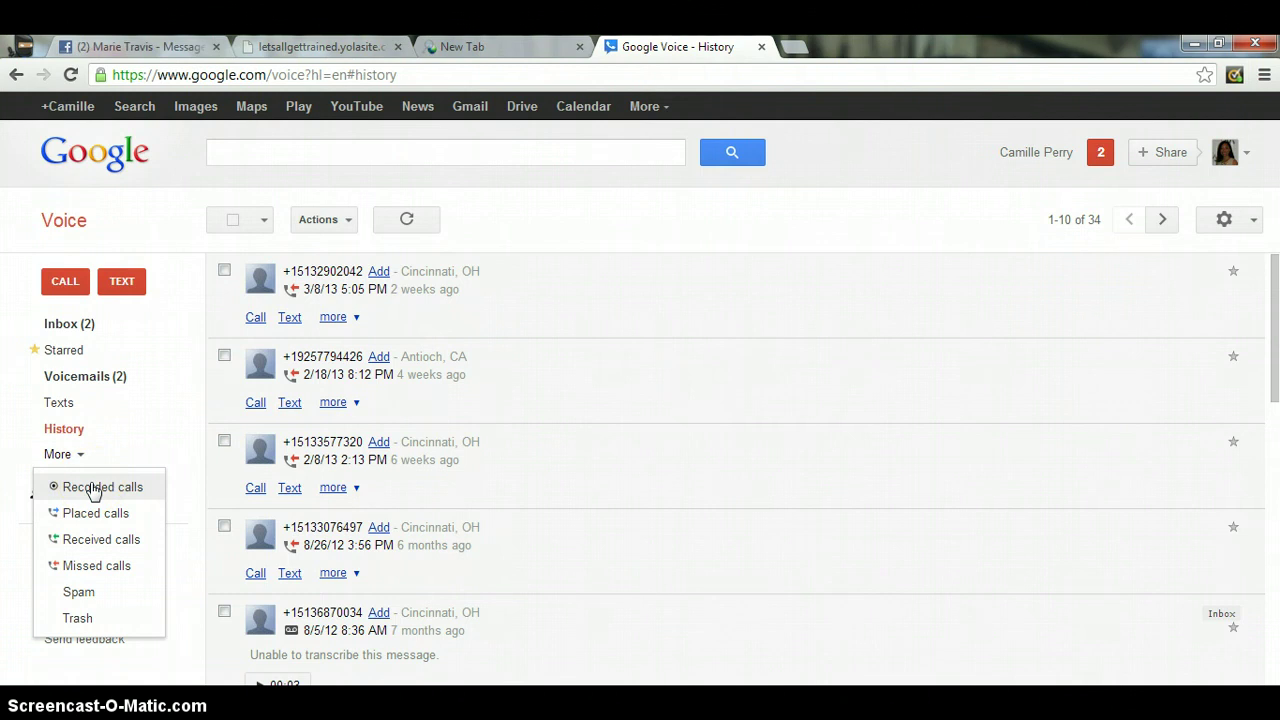
{"action": "left_click", "coordinate": [95, 515]}
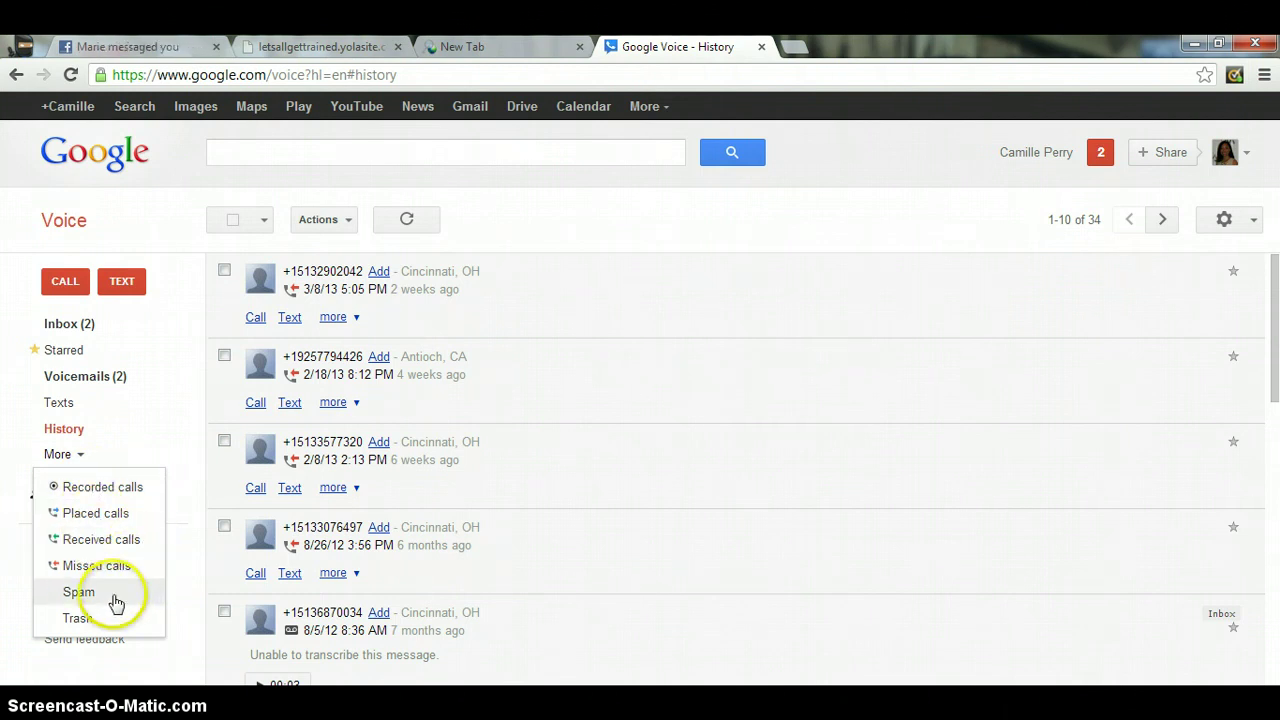
{"action": "left_click", "coordinate": [88, 321]}
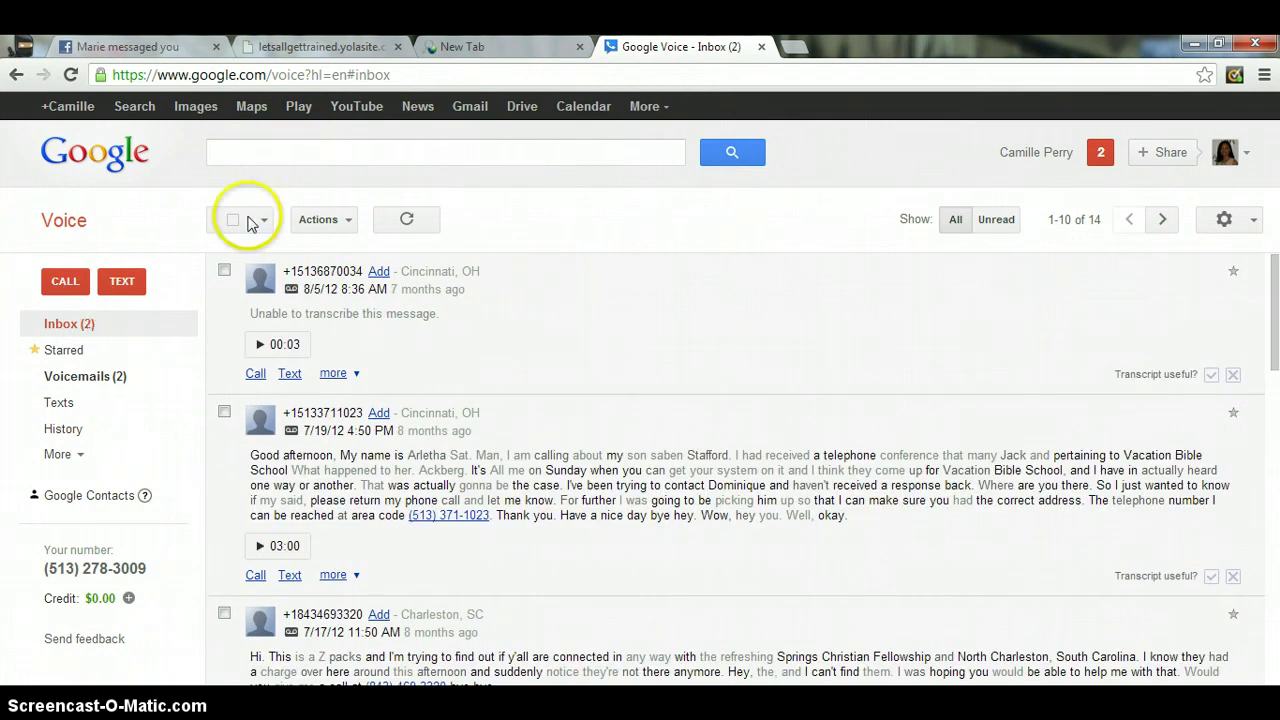
- Open Settings from the gear menu and show the Voicemail & Text tab
{"action": "left_click", "coordinate": [343, 225]}
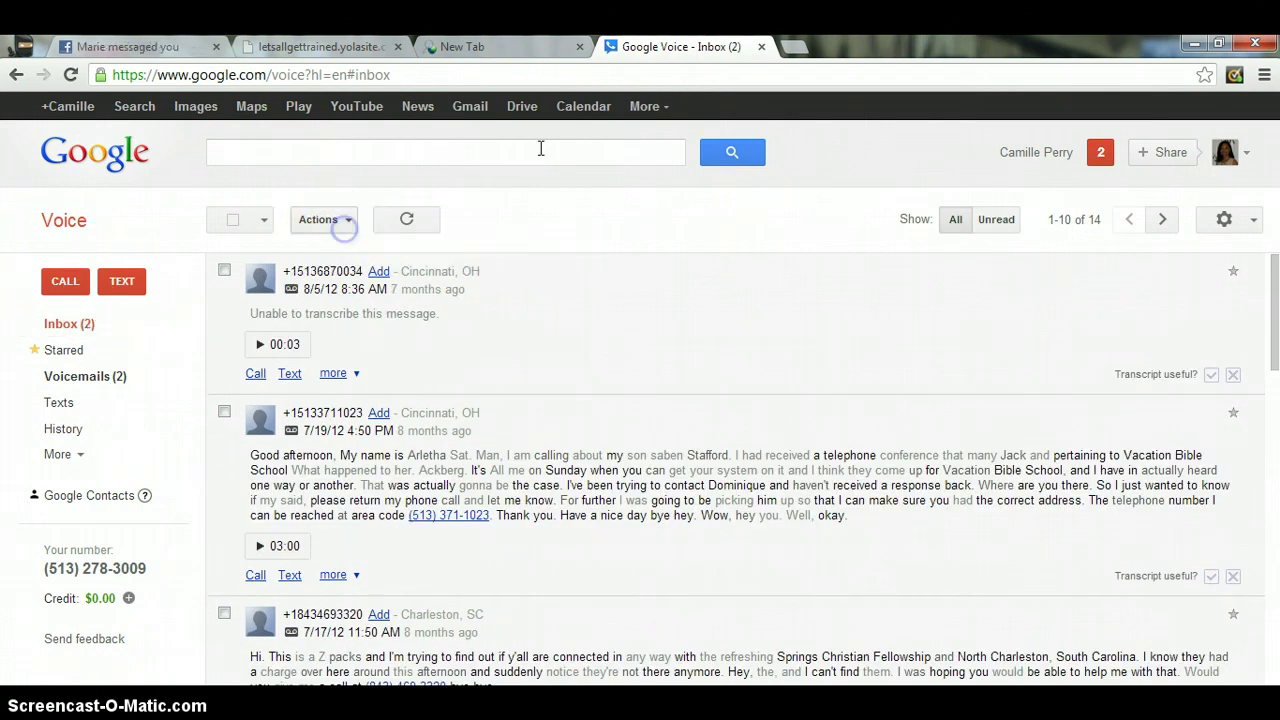
{"action": "left_click", "coordinate": [1256, 220]}
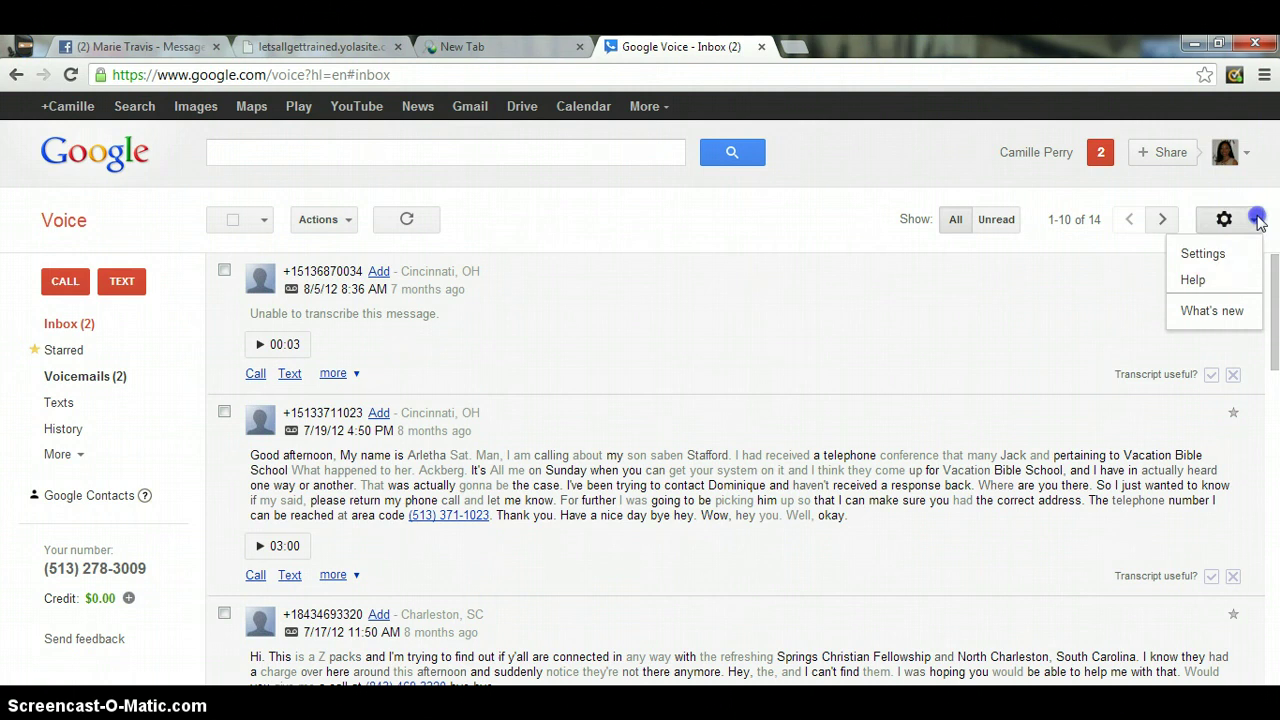
{"action": "left_click", "coordinate": [1200, 255]}
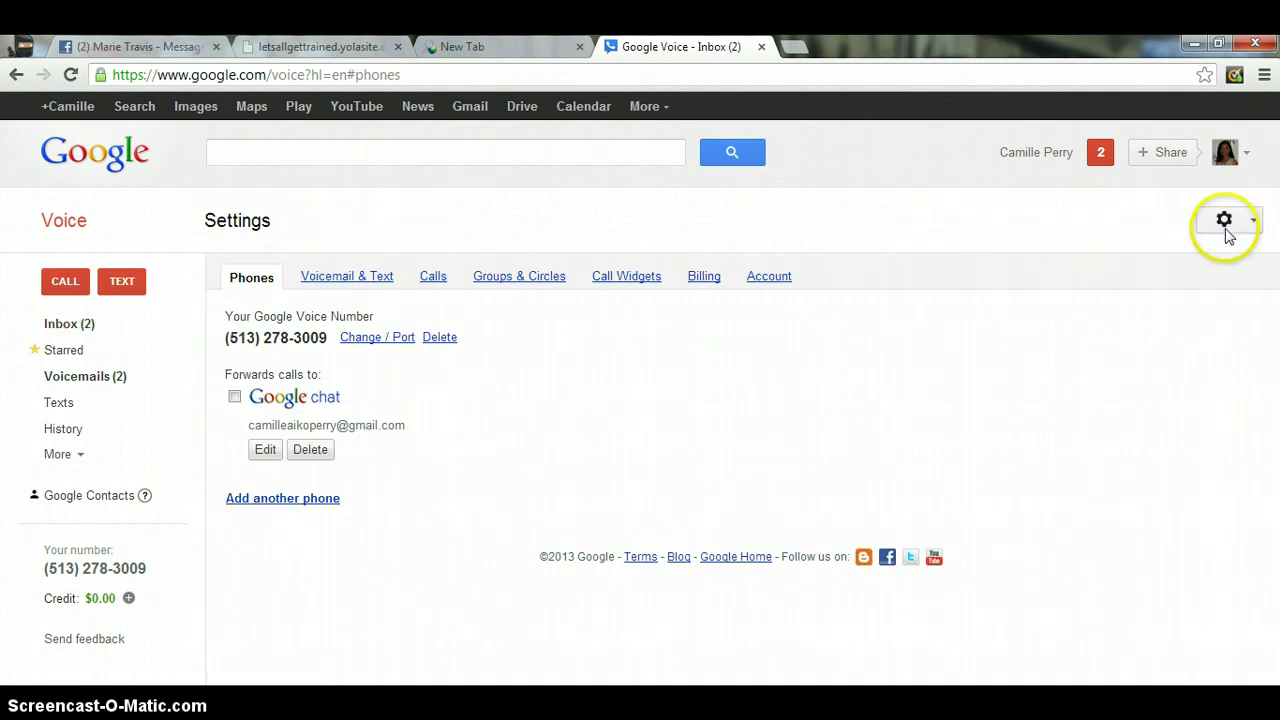
{"action": "left_click", "coordinate": [1256, 221]}
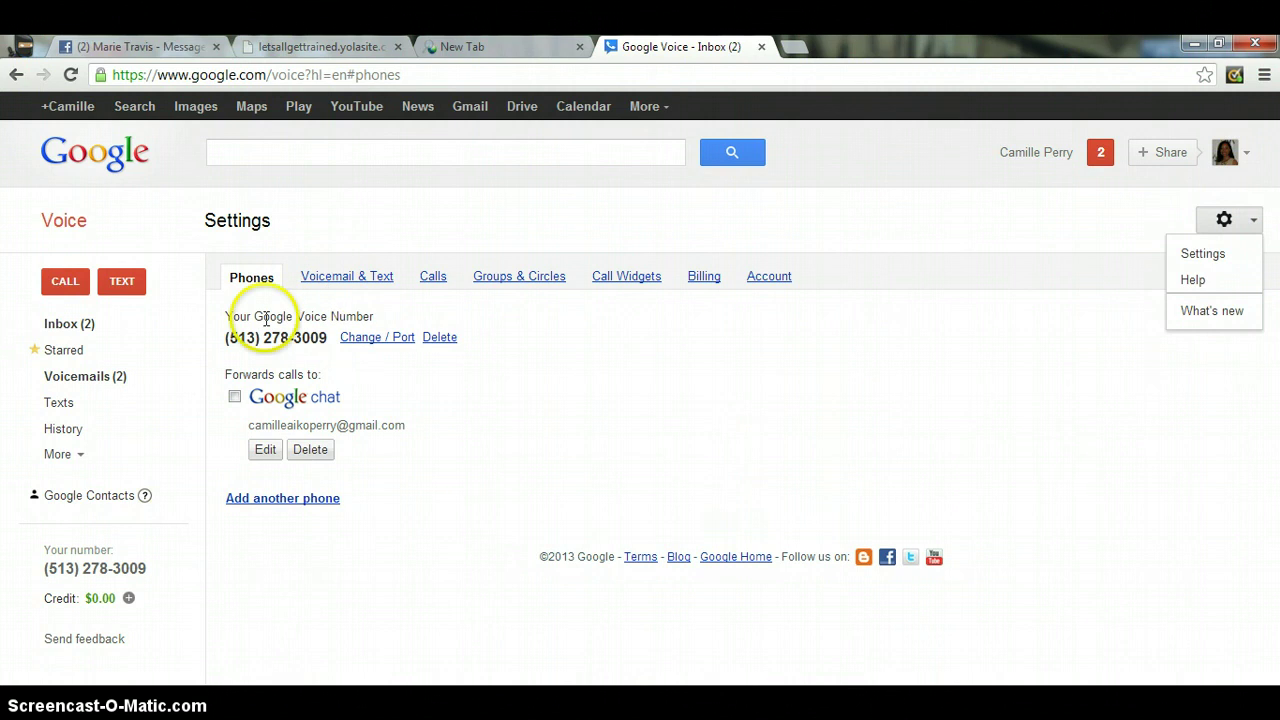
{"action": "left_click", "coordinate": [339, 279]}
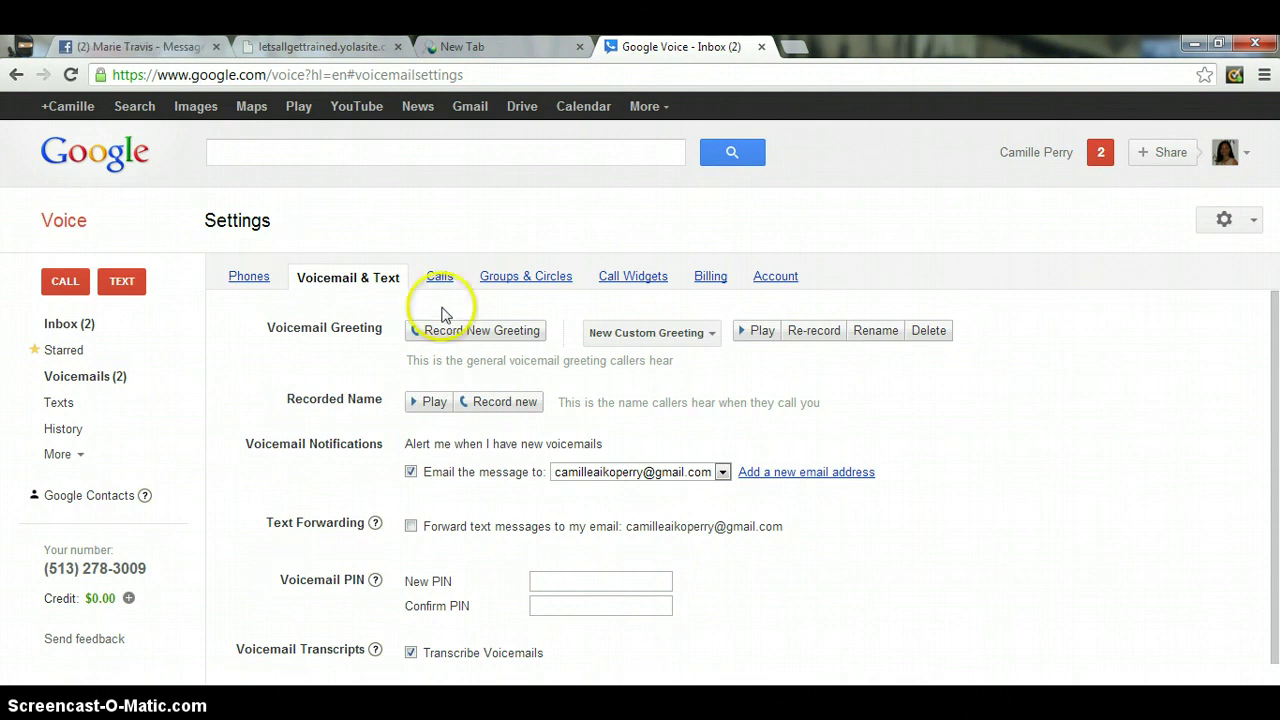
- Scroll through the Voicemail & Text settings, then bring up the Groups & Circles settings
{"action": "left_click", "coordinate": [525, 333]}
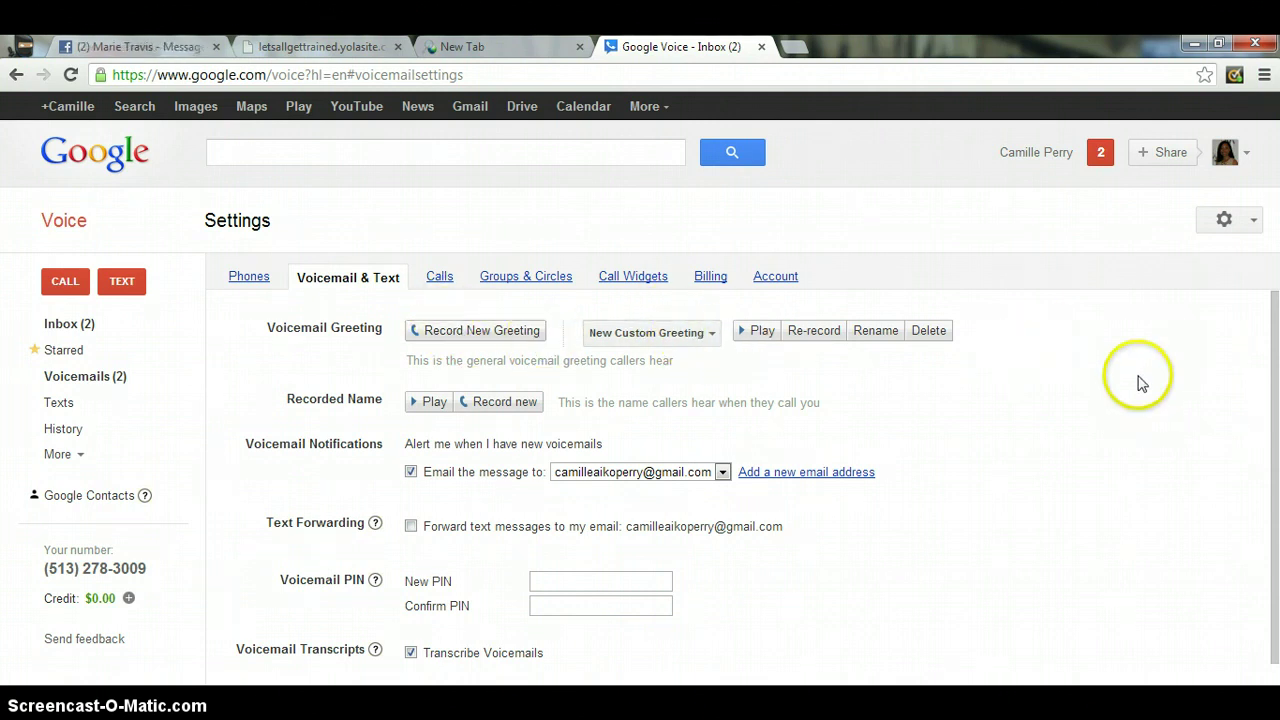
{"action": "left_click", "coordinate": [1273, 345]}
{"action": "mouse_move", "coordinate": [1273, 345]}
{"action": "left_mouse_down"}
{"action": "mouse_move", "coordinate": [1275, 420]}
{"action": "mouse_move", "coordinate": [1275, 342]}
{"action": "left_mouse_up"}
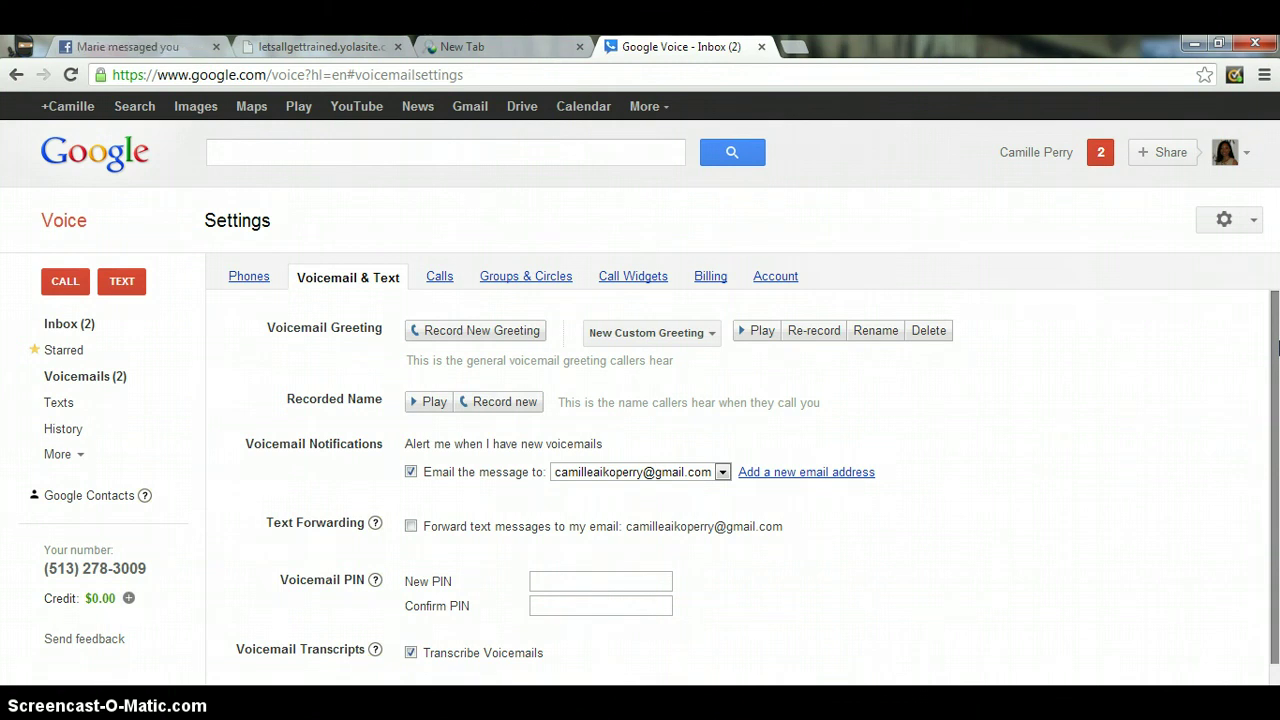
{"action": "left_click", "coordinate": [517, 284]}
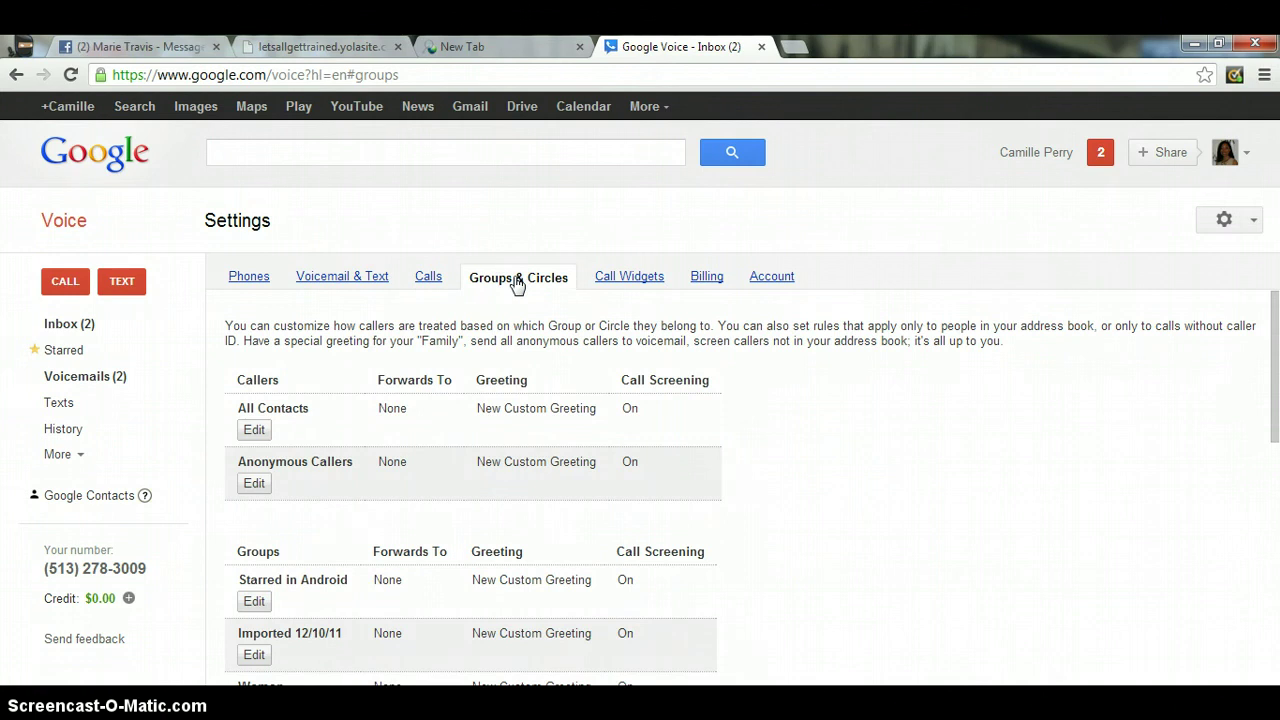
- Review the Groups & Circles list of callers and groups, then show the Calls settings
{"action": "mouse_move", "coordinate": [1272, 340]}
{"action": "left_mouse_down"}
{"action": "mouse_move", "coordinate": [1274, 386]}
{"action": "mouse_move", "coordinate": [1274, 346]}
{"action": "left_mouse_up"}
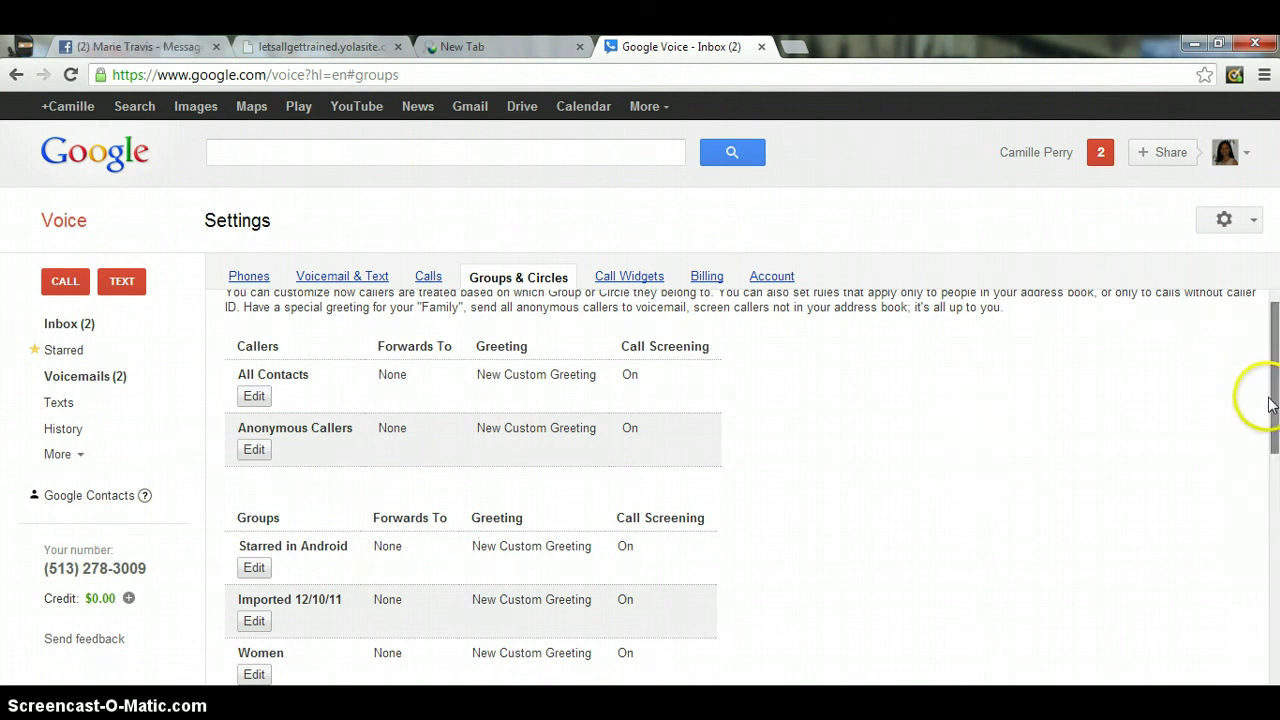
{"action": "left_click_drag", "start_coordinate": [1272, 386], "coordinate": [1266, 455]}
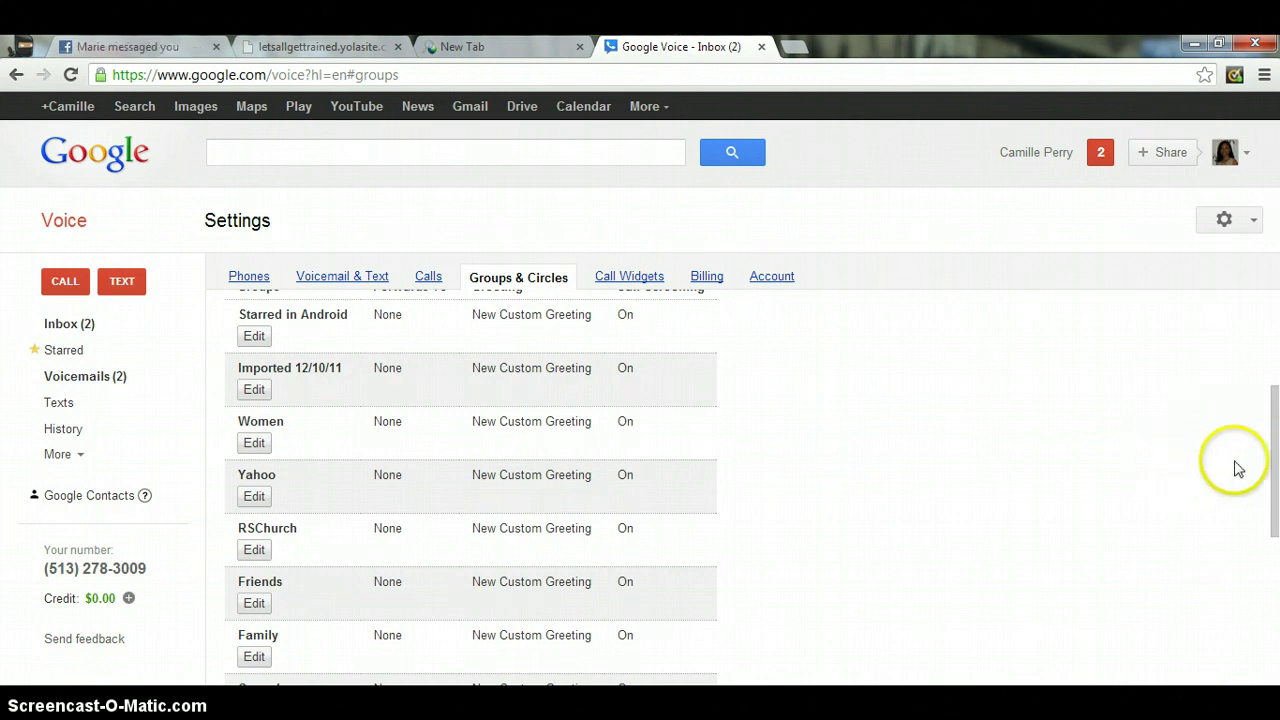
{"action": "left_click_drag", "start_coordinate": [1273, 449], "coordinate": [1275, 335]}
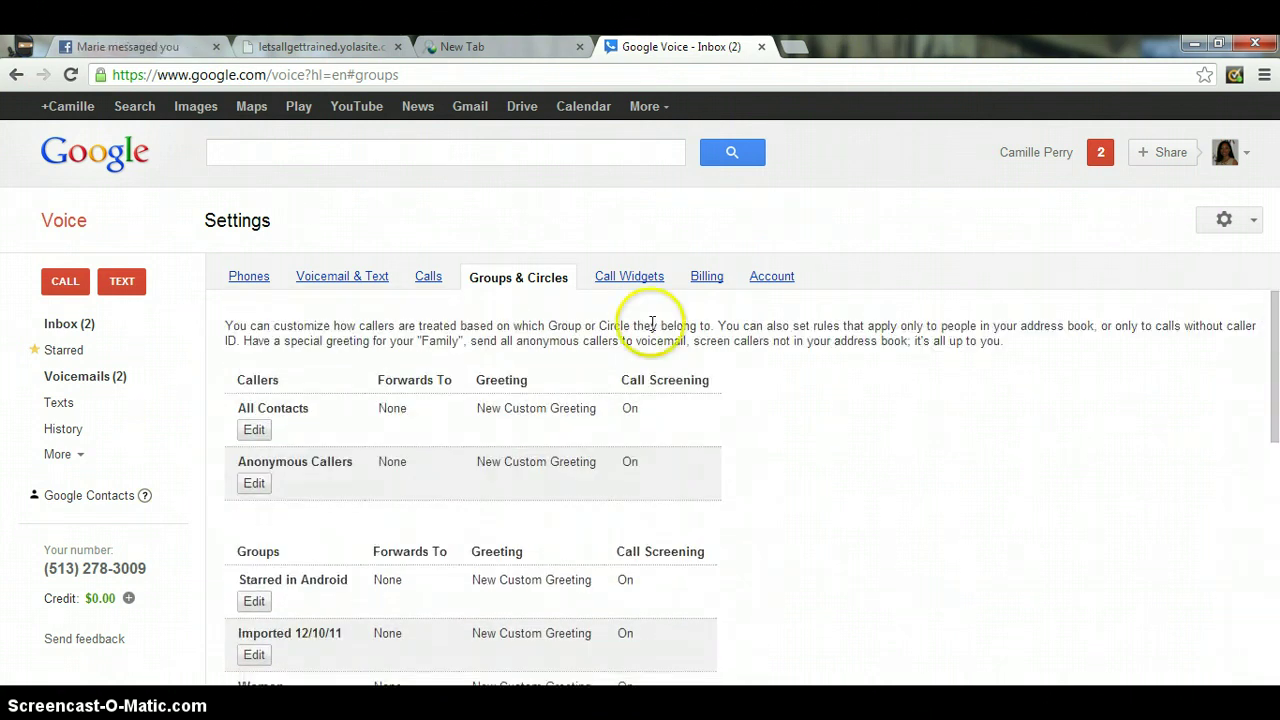
{"action": "left_click", "coordinate": [424, 284]}
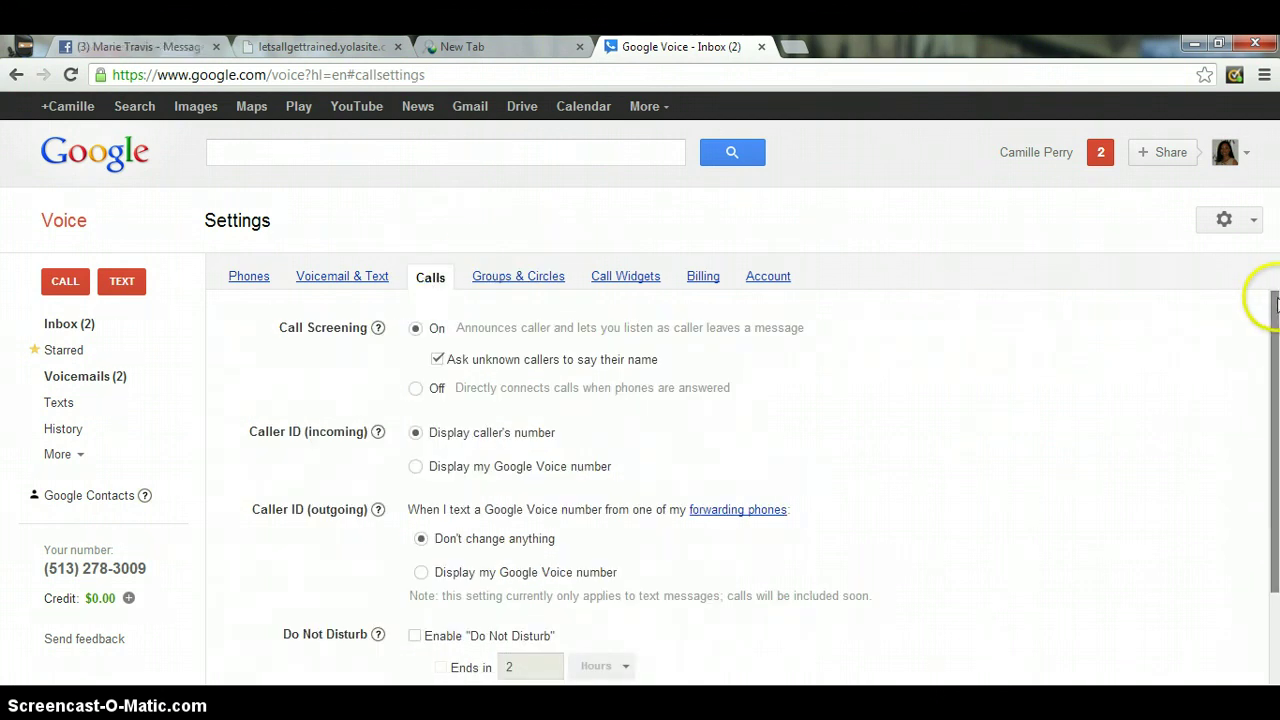
{"action": "mouse_move", "coordinate": [1275, 319]}
{"action": "left_mouse_down"}
{"action": "mouse_move", "coordinate": [1275, 336]}
{"action": "mouse_move", "coordinate": [1275, 316]}
{"action": "left_mouse_up"}
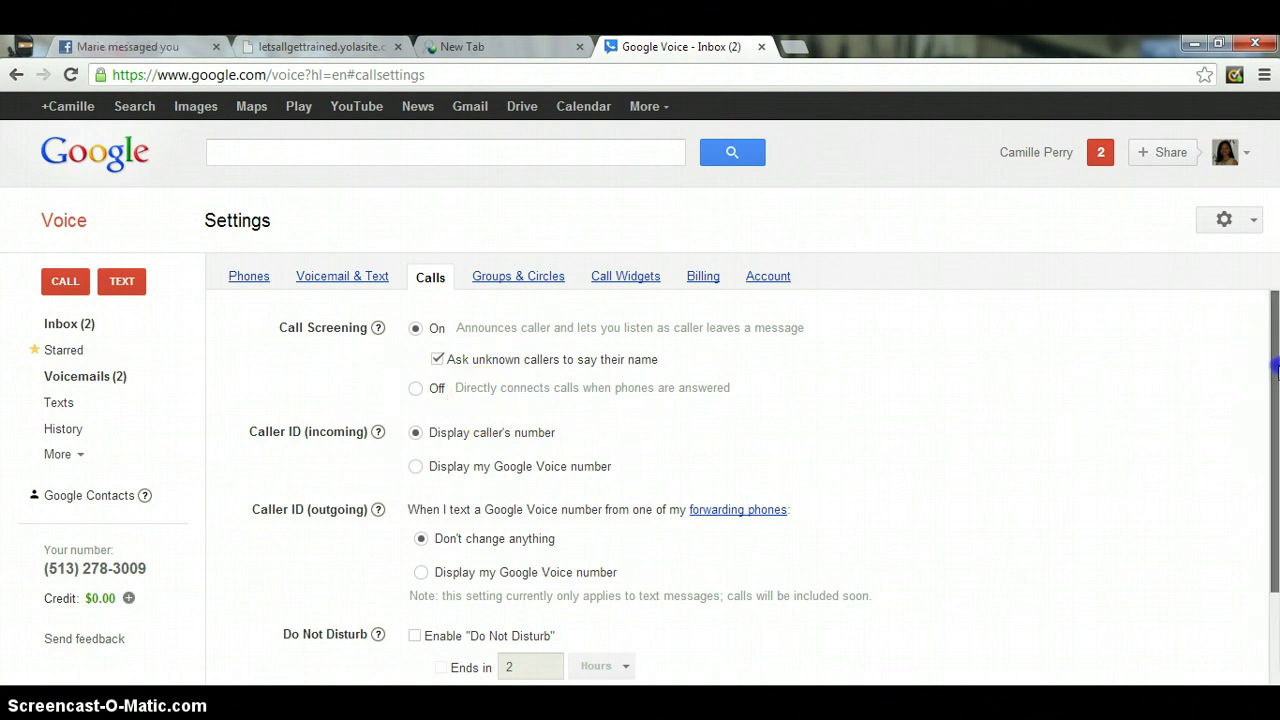
{"action": "left_click_drag", "start_coordinate": [1274, 365], "coordinate": [1276, 425]}
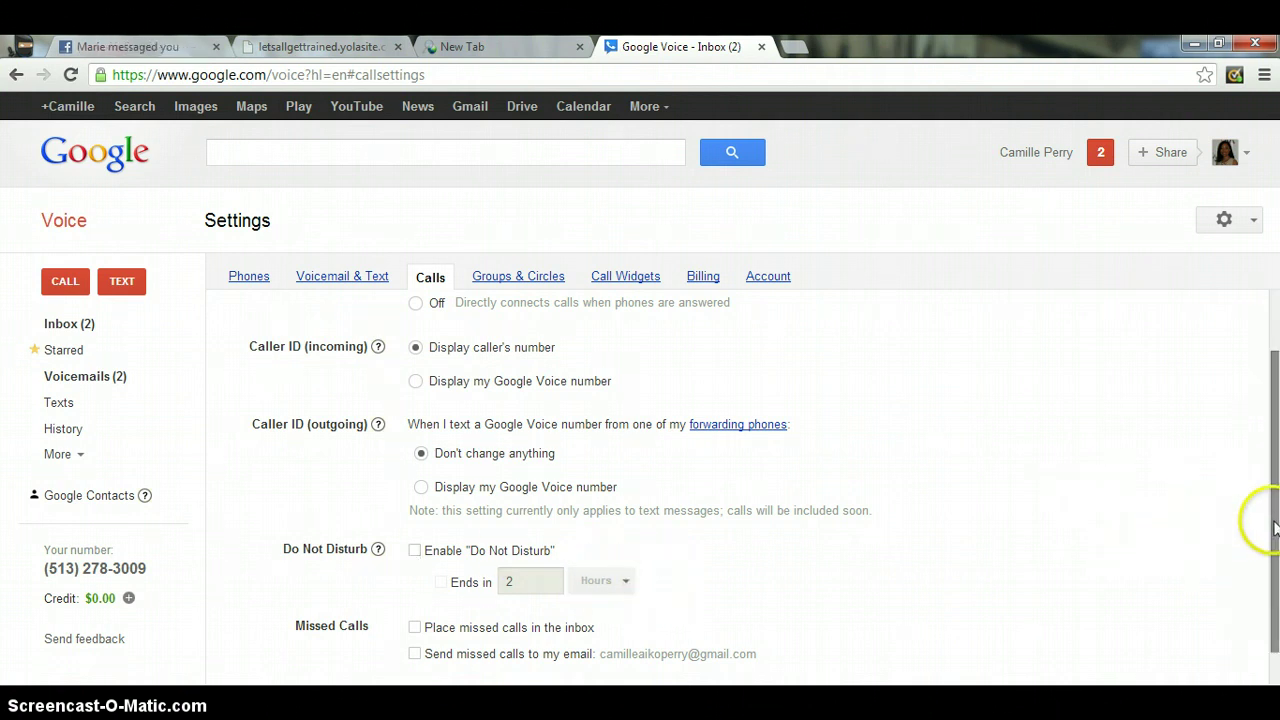
{"action": "left_click_drag", "start_coordinate": [1274, 520], "coordinate": [1275, 612]}
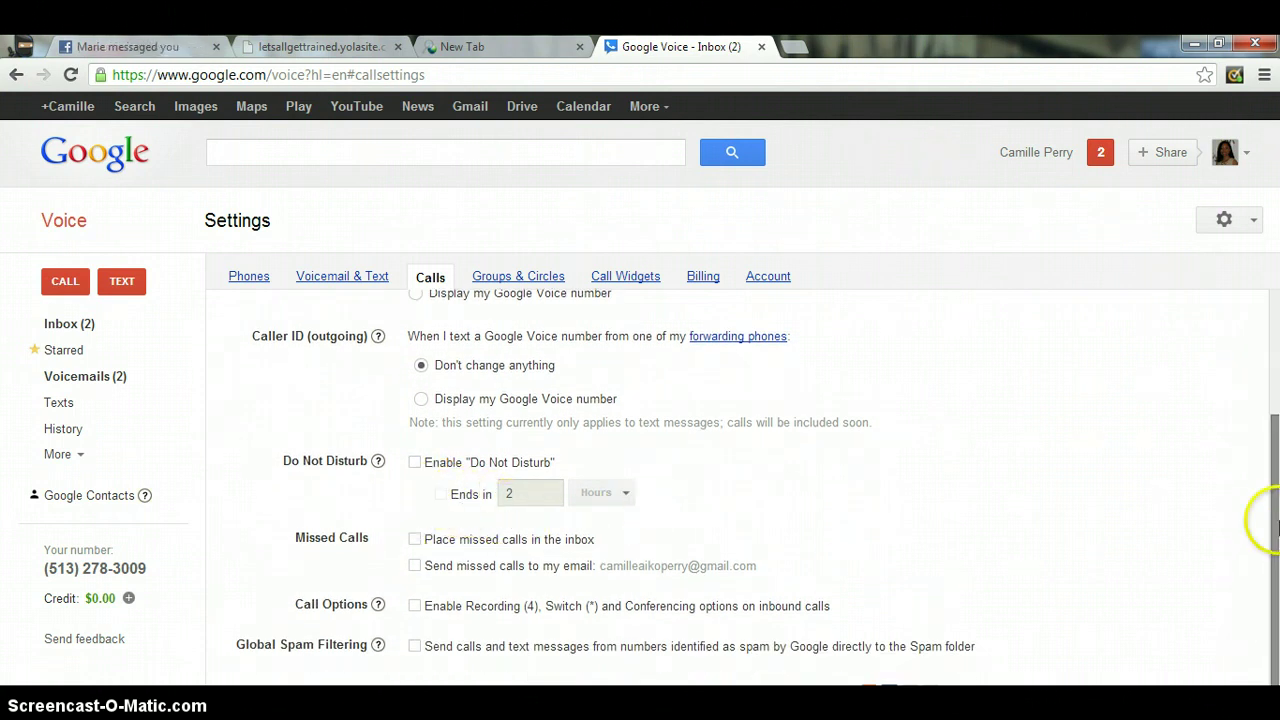
{"action": "mouse_move", "coordinate": [1275, 529]}
{"action": "left_mouse_down"}
{"action": "mouse_move", "coordinate": [1276, 380]}
{"action": "mouse_move", "coordinate": [1277, 527]}
{"action": "left_mouse_up"}
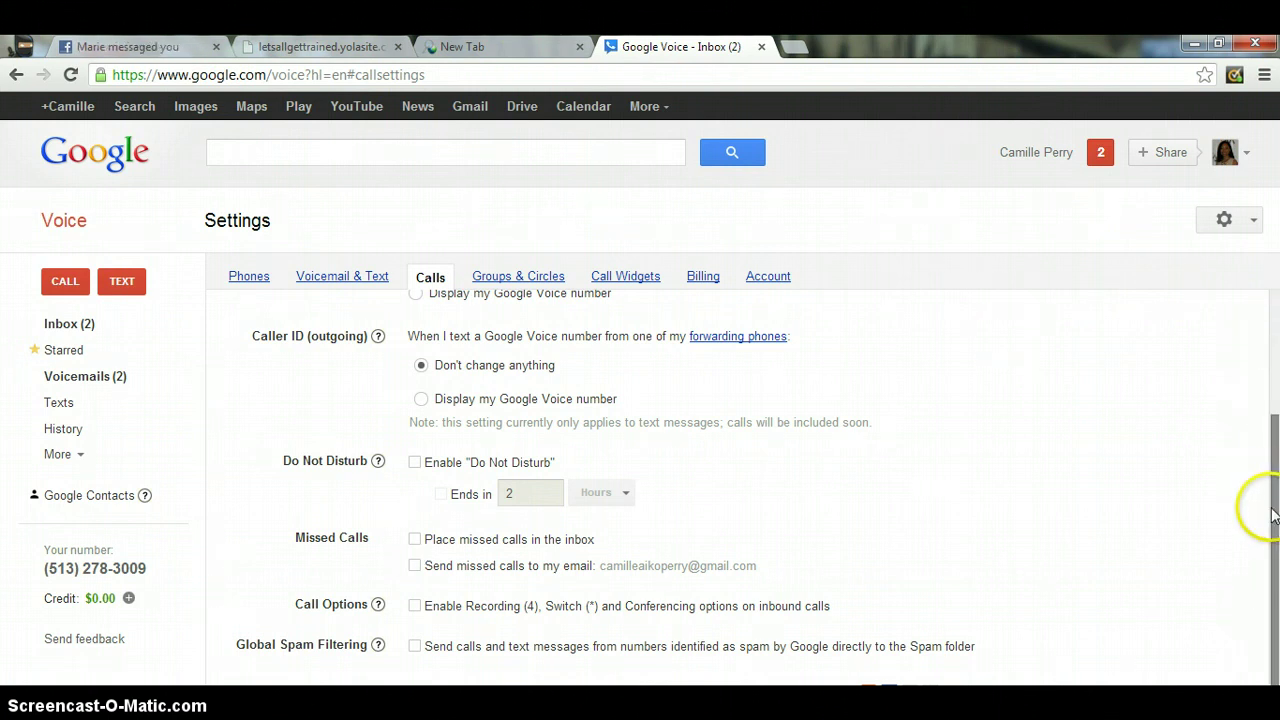
{"action": "left_click_drag", "start_coordinate": [1273, 512], "coordinate": [1273, 395]}
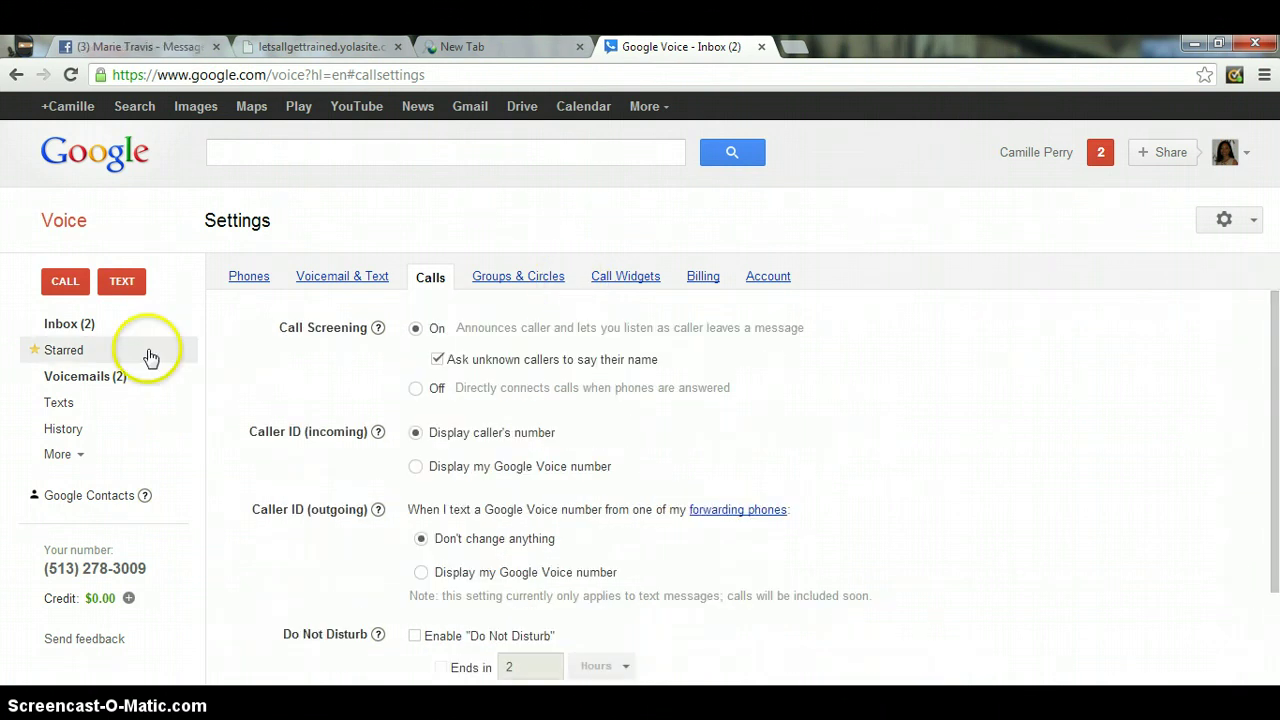
- Return to the Inbox, glance at Settings from the gear menu, then go back to the Inbox
{"action": "left_click", "coordinate": [86, 326]}
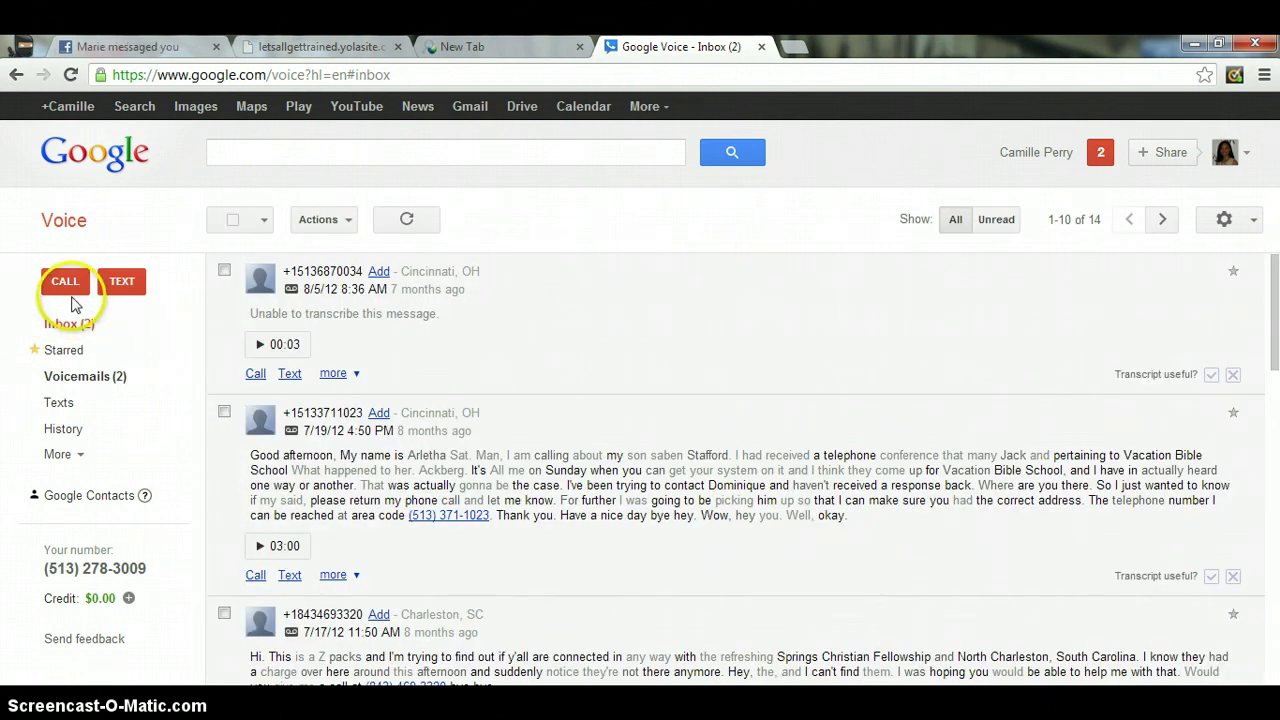
{"action": "left_click", "coordinate": [1249, 229]}
{"action": "left_click", "coordinate": [1210, 253]}
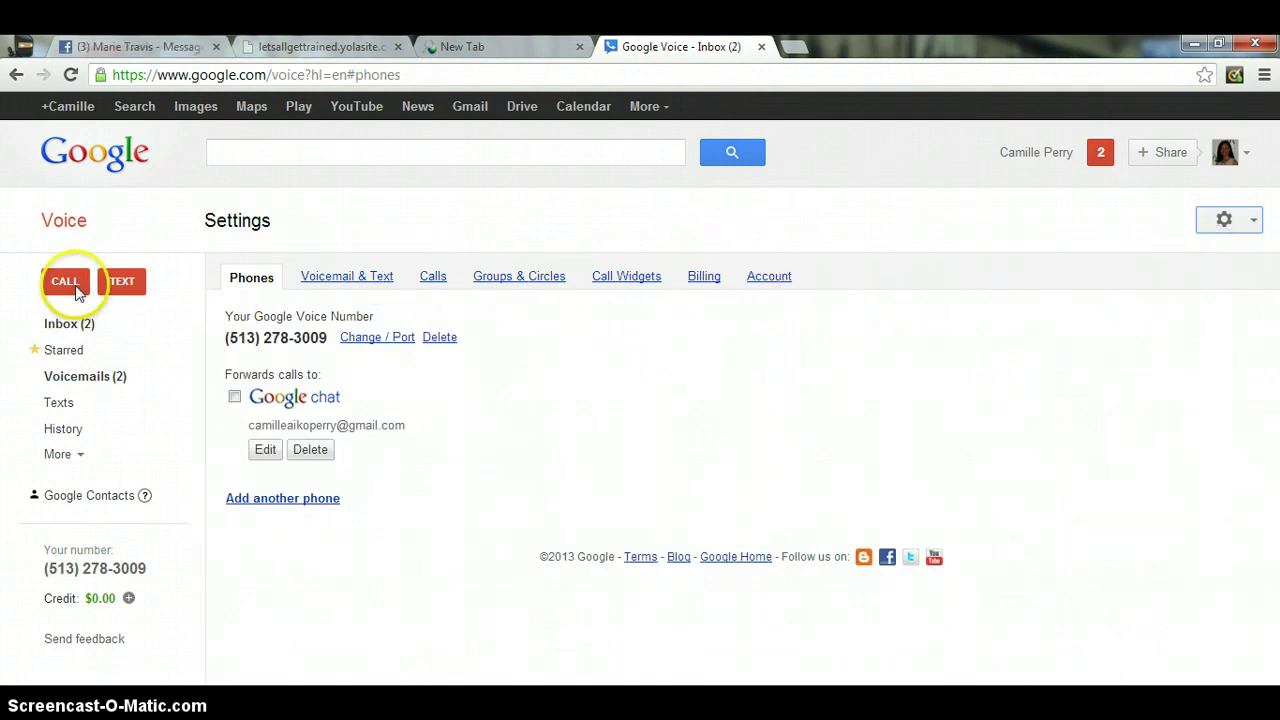
{"action": "left_click", "coordinate": [78, 323]}
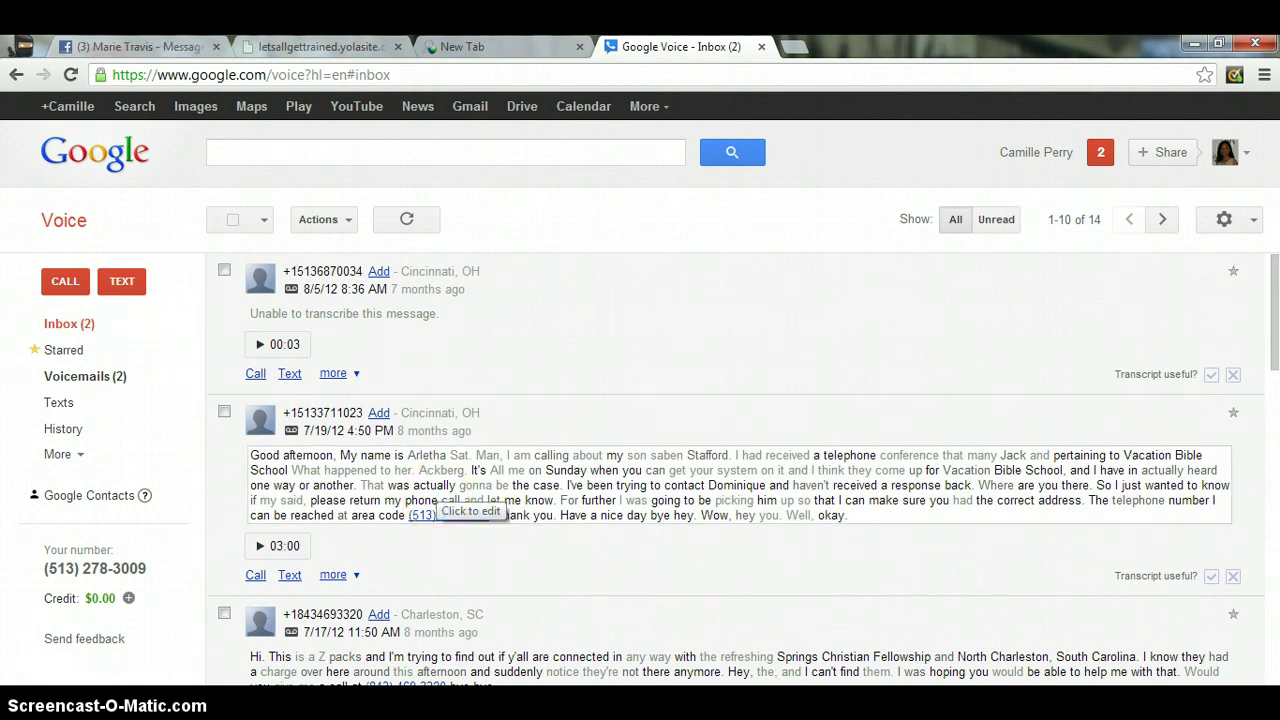
- Highlight the account's own phone number under 'Your number' in the left sidebar
{"action": "left_click_drag", "start_coordinate": [153, 578], "coordinate": [40, 568]}
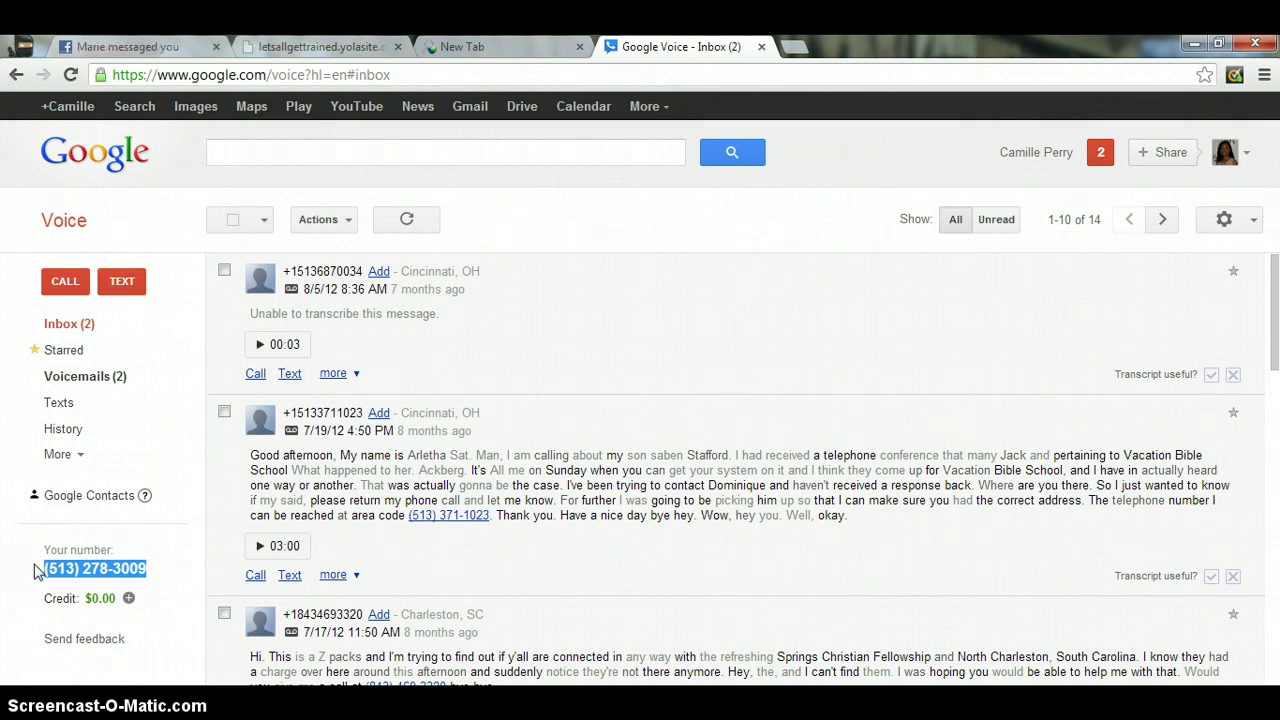